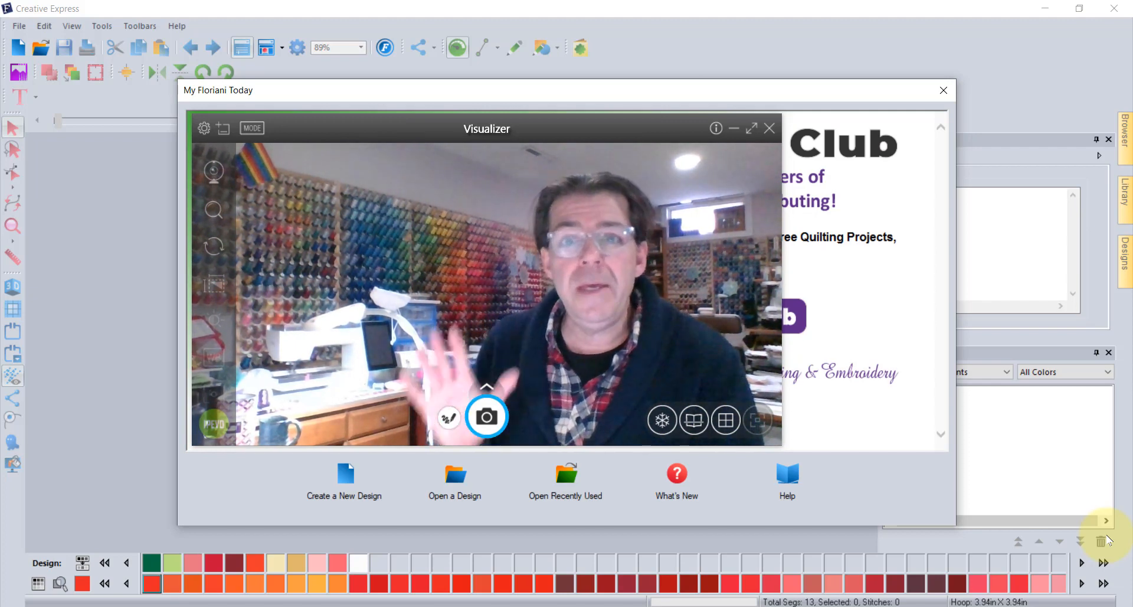
# - Close the webcam Visualizer and the My Floriani Today welcome window
pyautogui.click(767, 126)
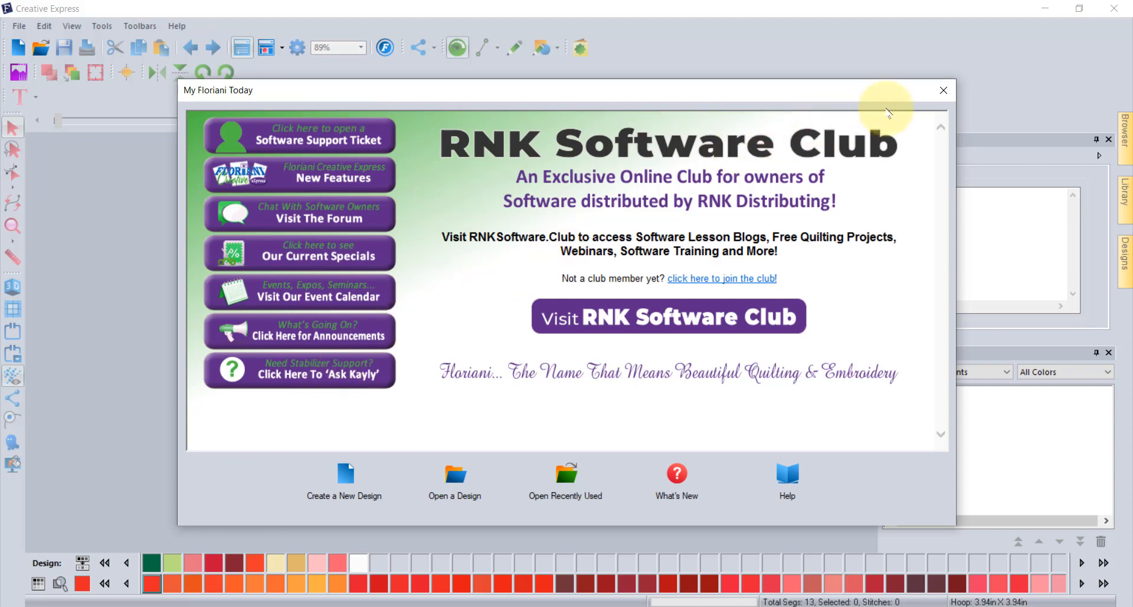
pyautogui.click(943, 89)
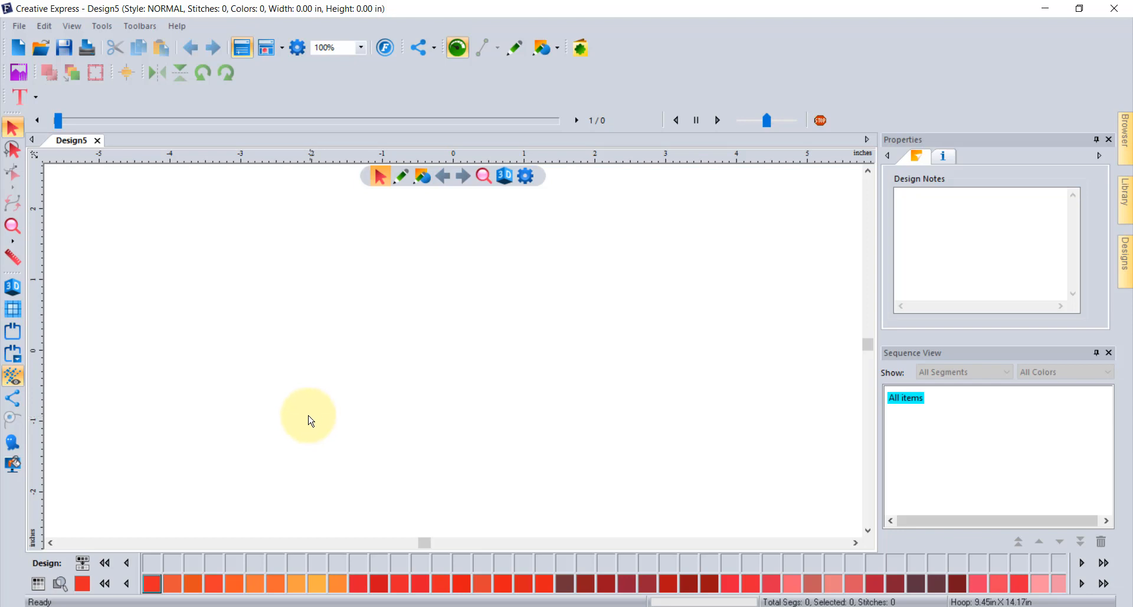
# - Place the EC01-02-Butterfly 10 design from the design collection onto the empty design page
pyautogui.click(1126, 131)
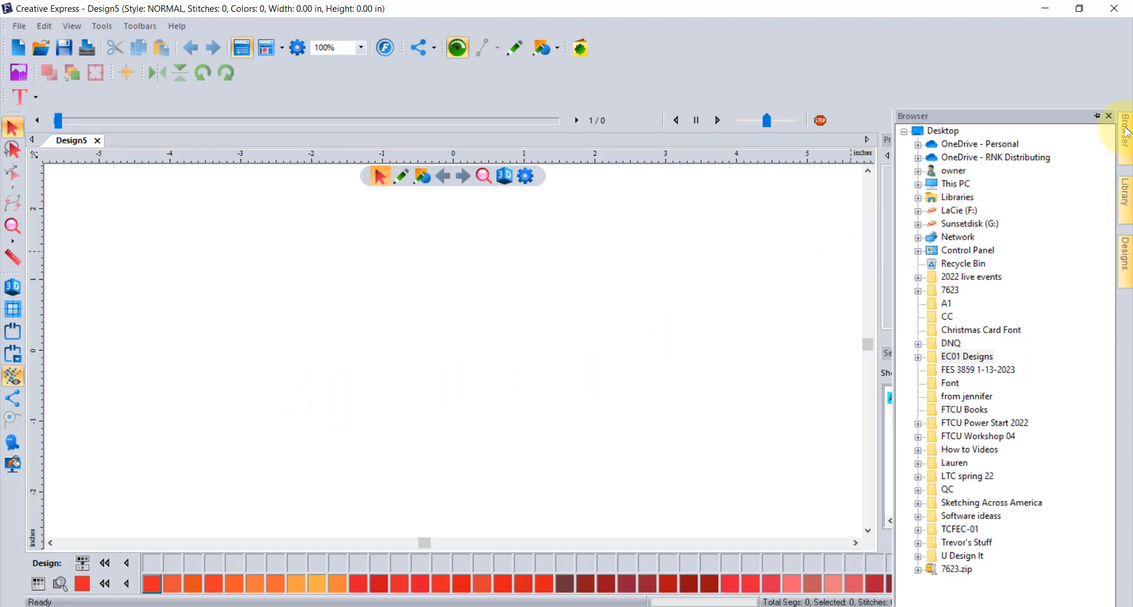
pyautogui.click(1125, 201)
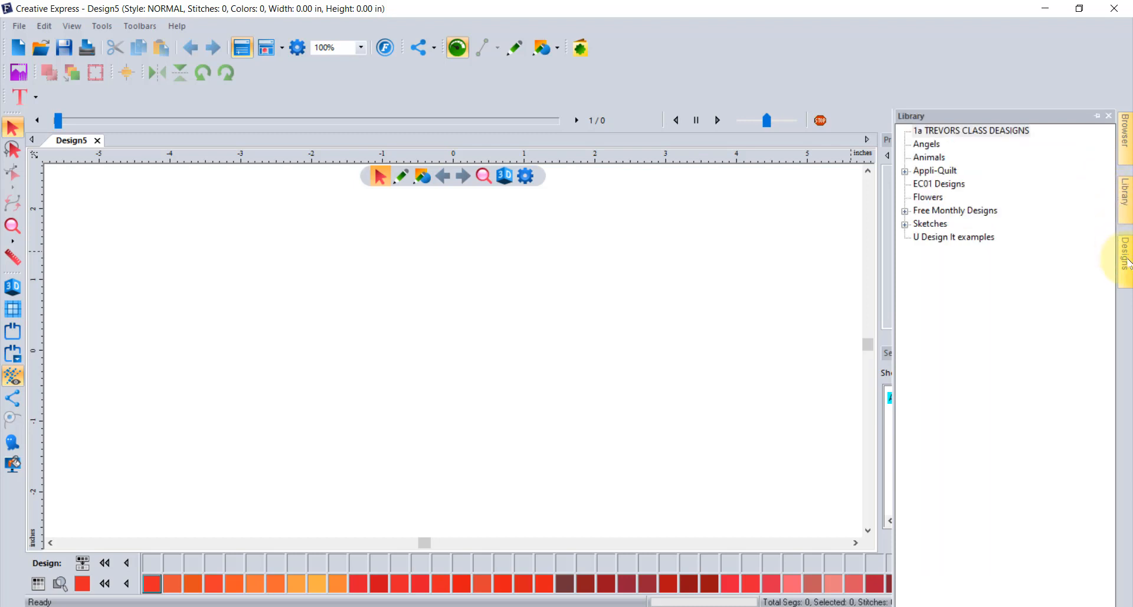
pyautogui.click(1126, 257)
pyautogui.scroll(-5, 1034, 299)
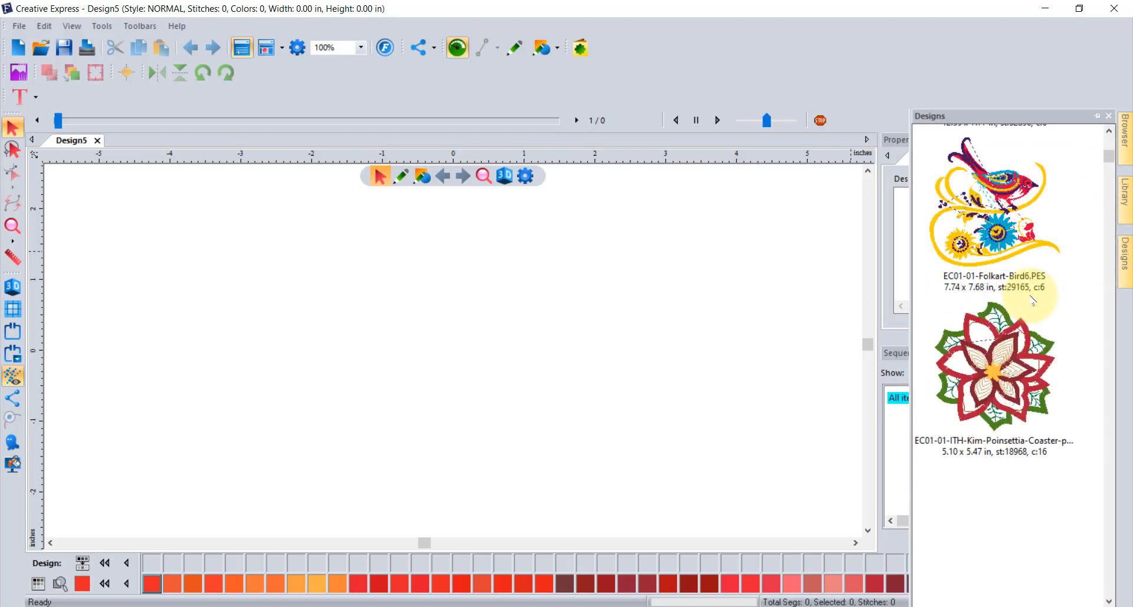
pyautogui.scroll(-10, 1034, 300)
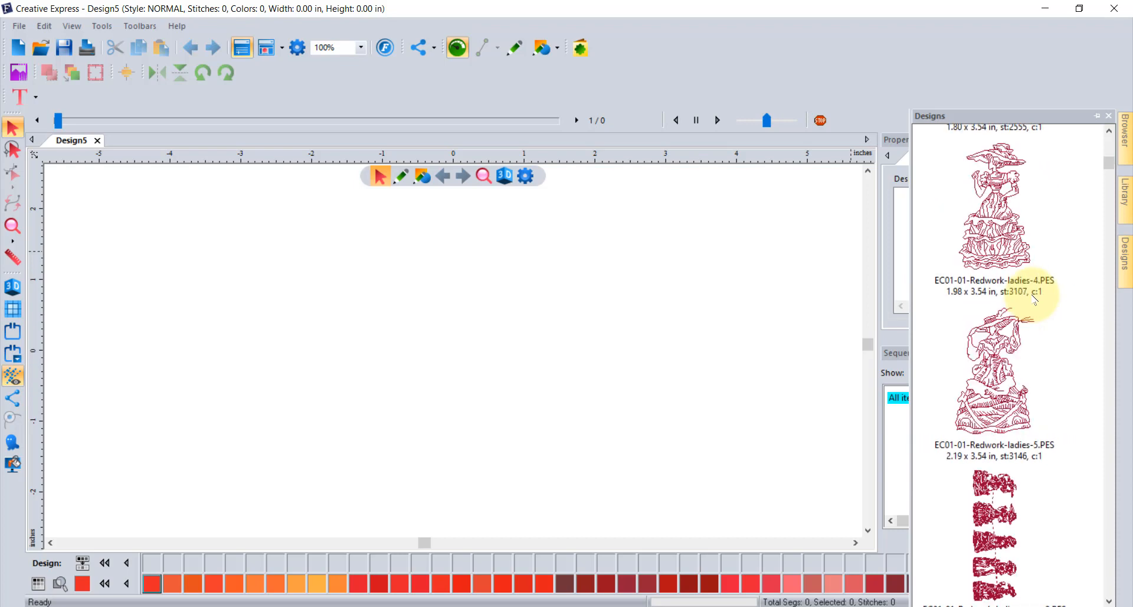
pyautogui.scroll(-3, 1031, 319)
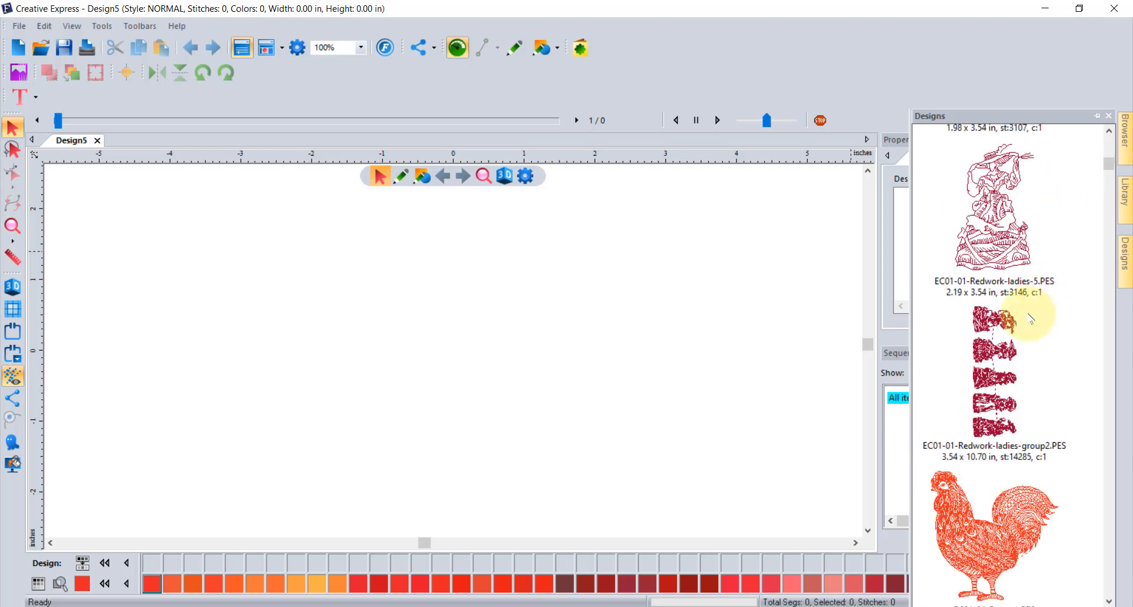
pyautogui.scroll(-6, 1031, 318)
pyautogui.scroll(-12, 1030, 318)
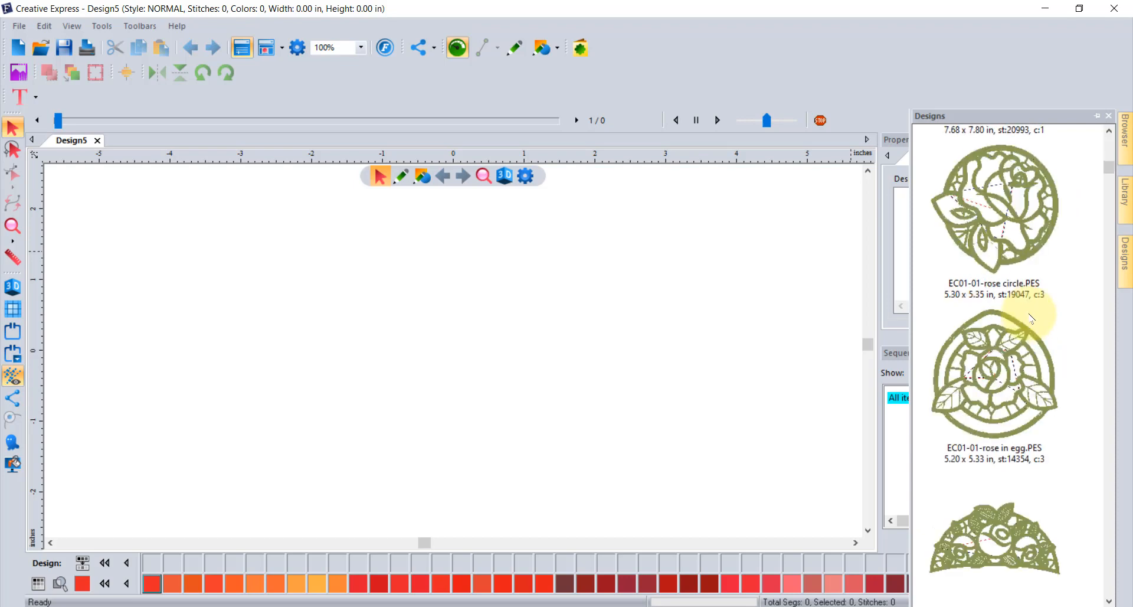
pyautogui.scroll(-6, 1031, 324)
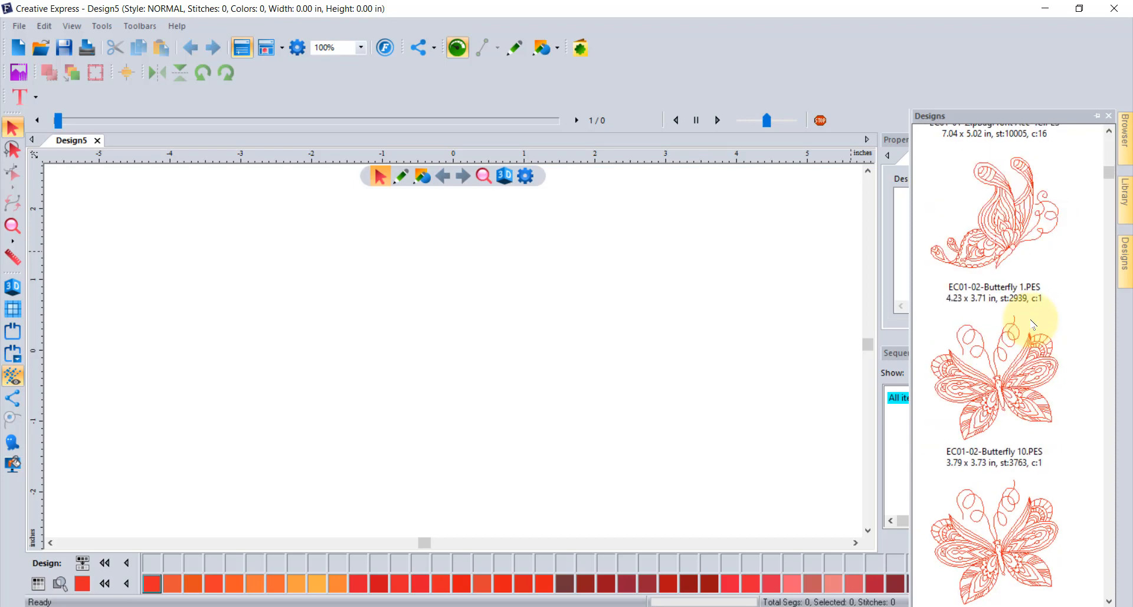
pyautogui.moveTo(1022, 384); pyautogui.dragTo(391, 298)
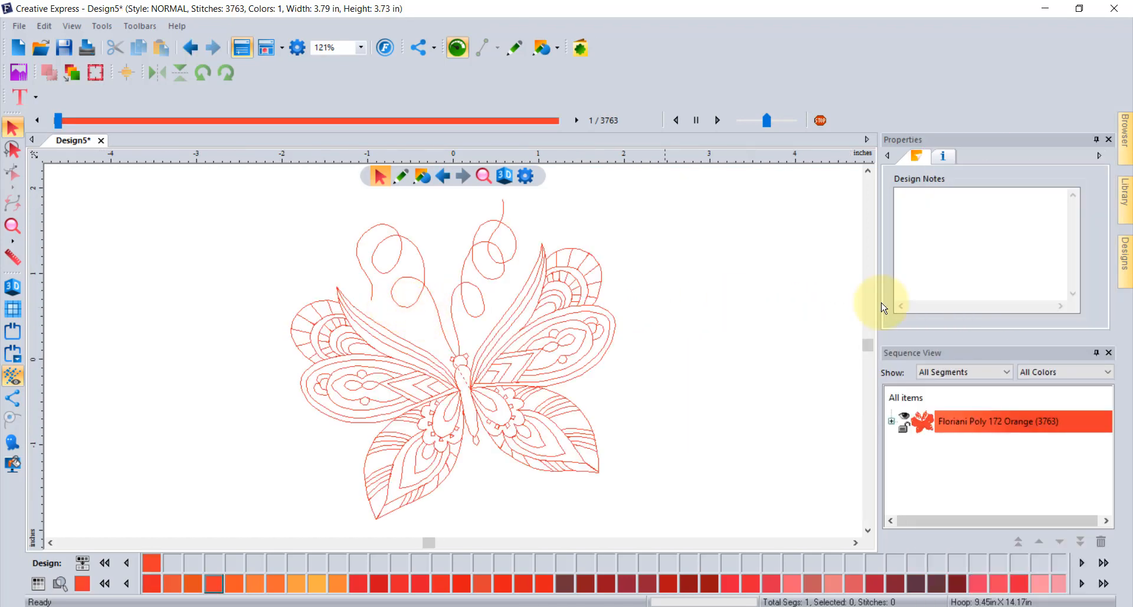
# - Add the larger butterfly design listed after EC01-02-Butterfly 2 to the page, beside the first butterfly
pyautogui.click(1124, 254)
pyautogui.scroll(-3, 1035, 314)
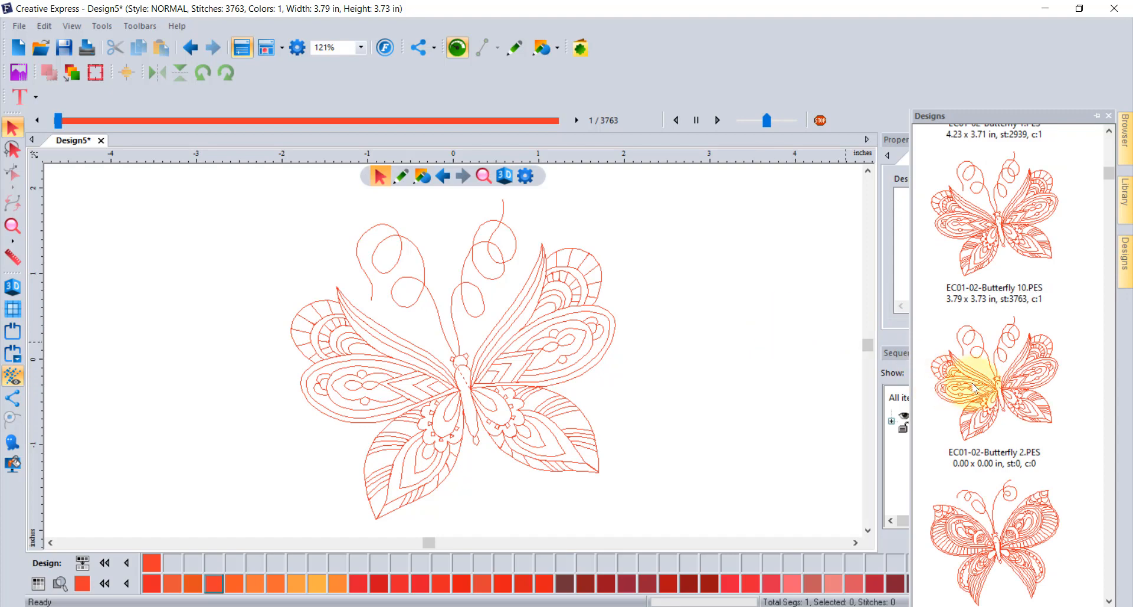
pyautogui.scroll(-3, 1032, 466)
pyautogui.moveTo(1007, 406); pyautogui.dragTo(725, 297)
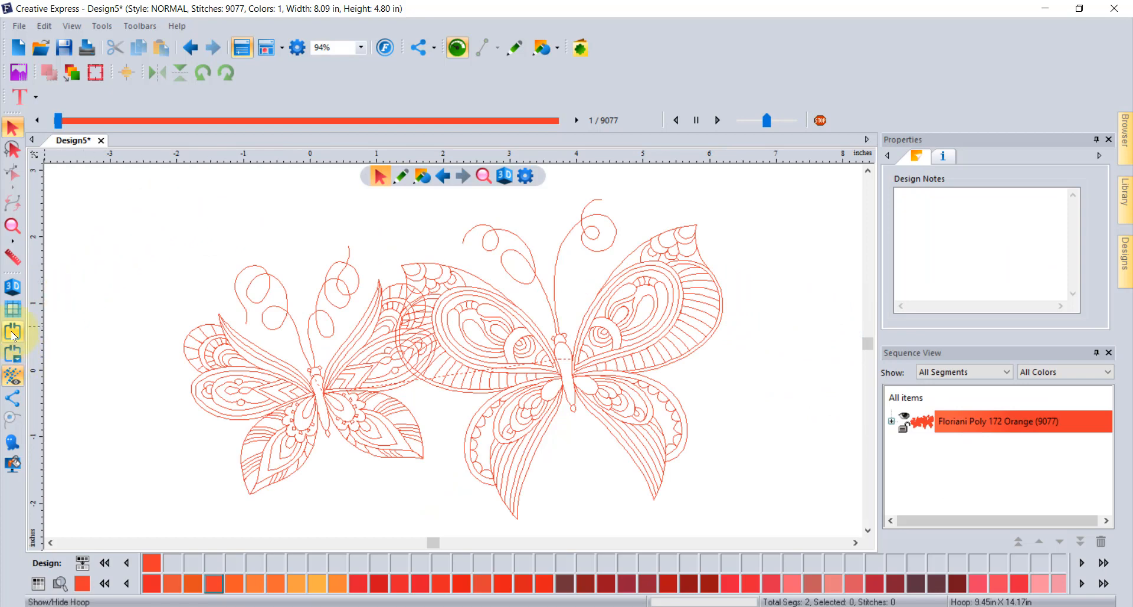
# - Show the hoop and arrange both butterflies inside it, the smaller one at its upper left and the larger one at its lower right
pyautogui.click(13, 332)
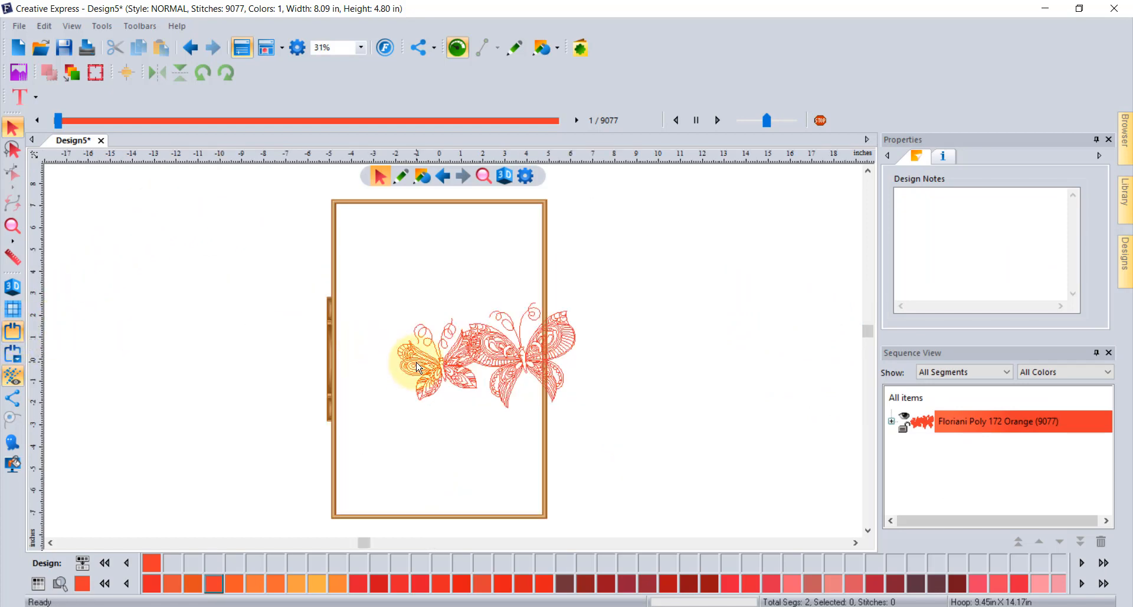
pyautogui.moveTo(416, 366); pyautogui.dragTo(365, 232)
pyautogui.moveTo(506, 366); pyautogui.dragTo(469, 447)
# - Change the hoop to the JEF format with a size of 280mm X 280mm
pyautogui.click(13, 353)
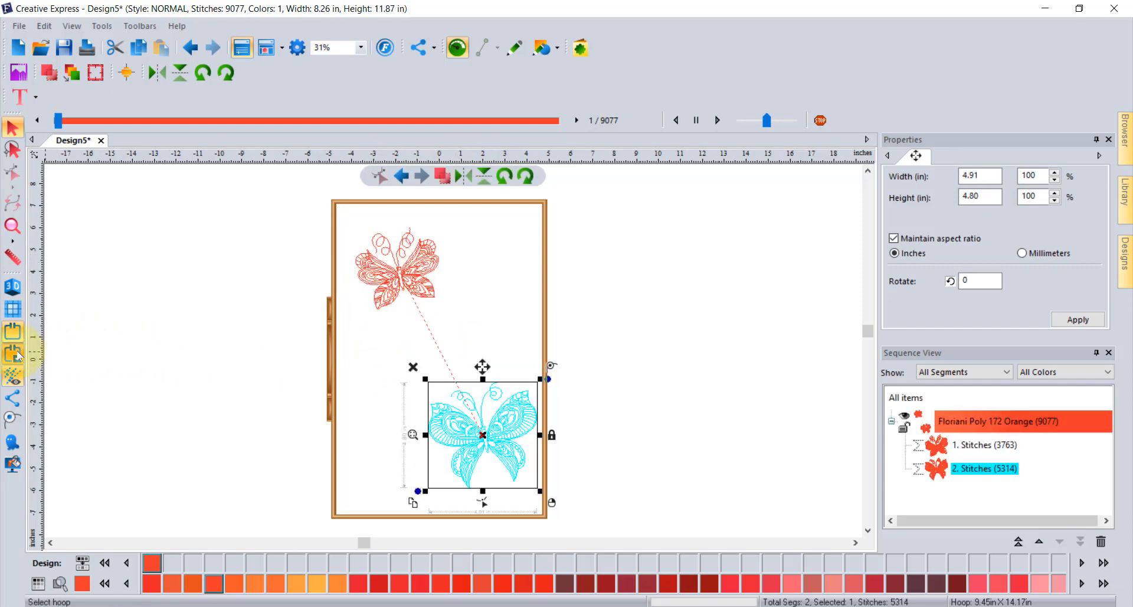
pyautogui.click(407, 253)
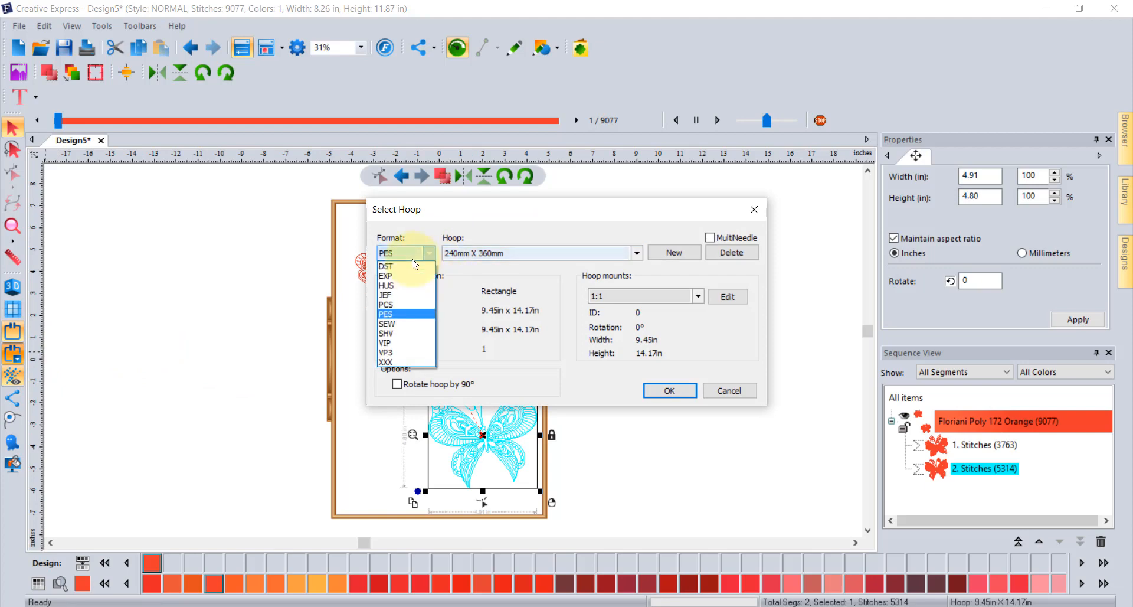
pyautogui.click(386, 294)
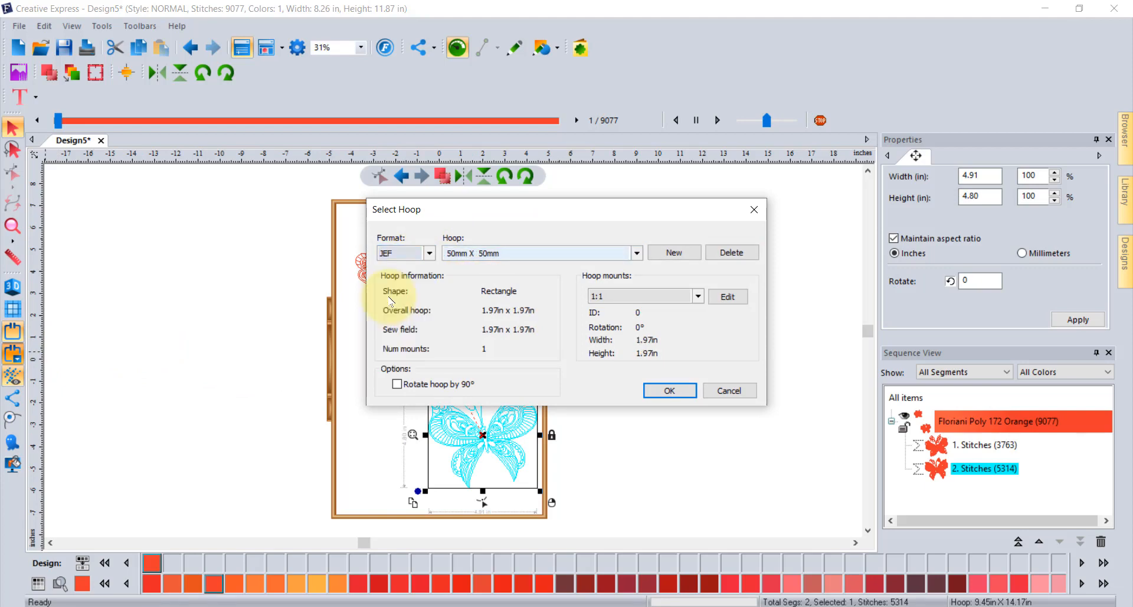
pyautogui.click(478, 254)
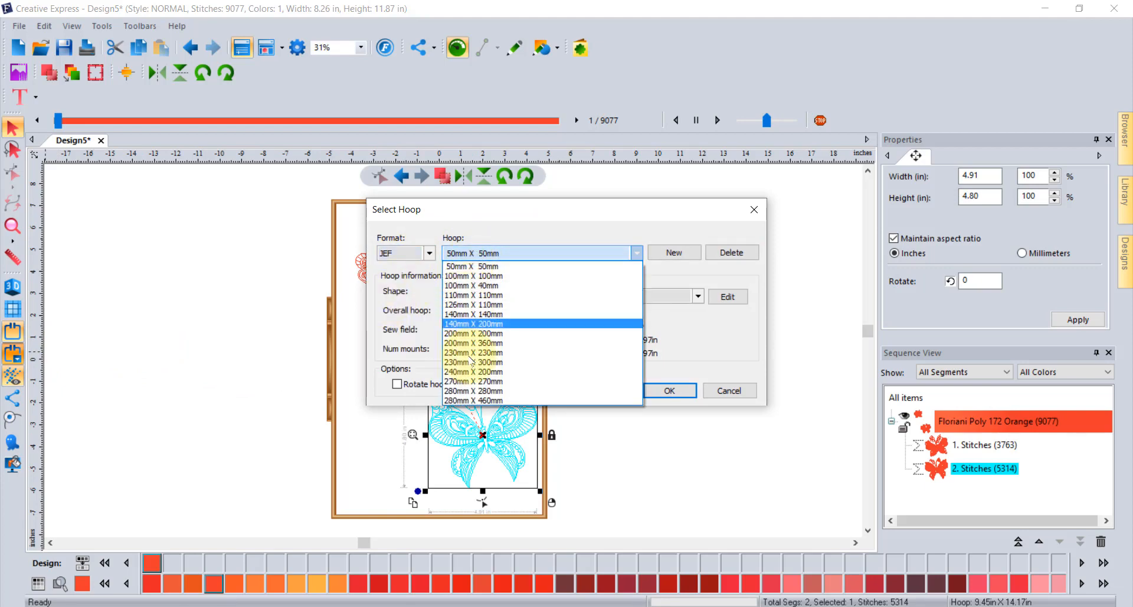
pyautogui.click(472, 390)
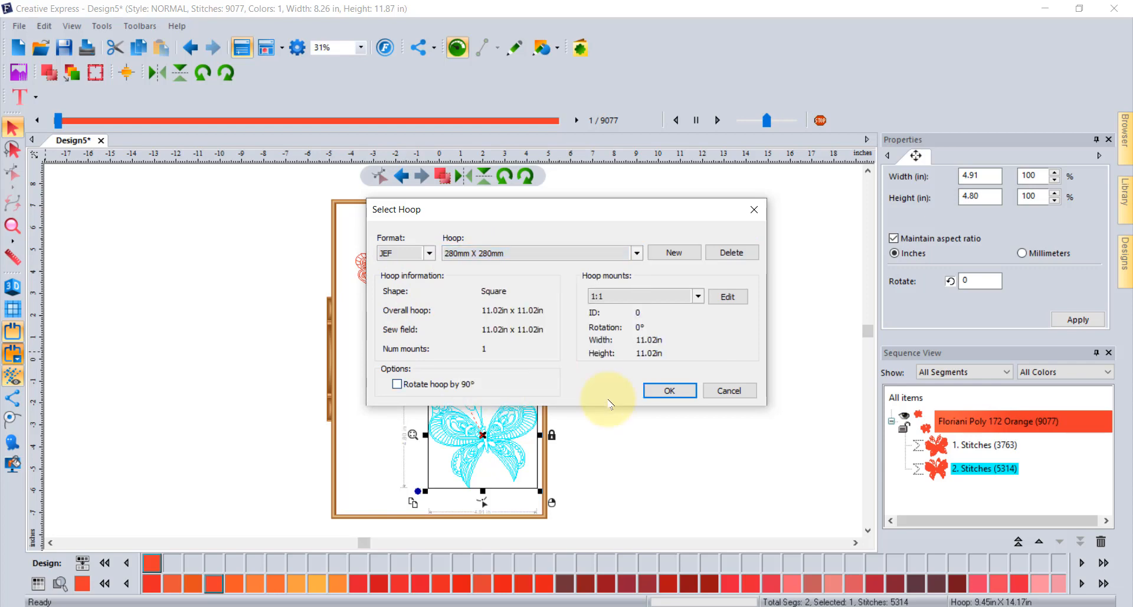
pyautogui.click(669, 390)
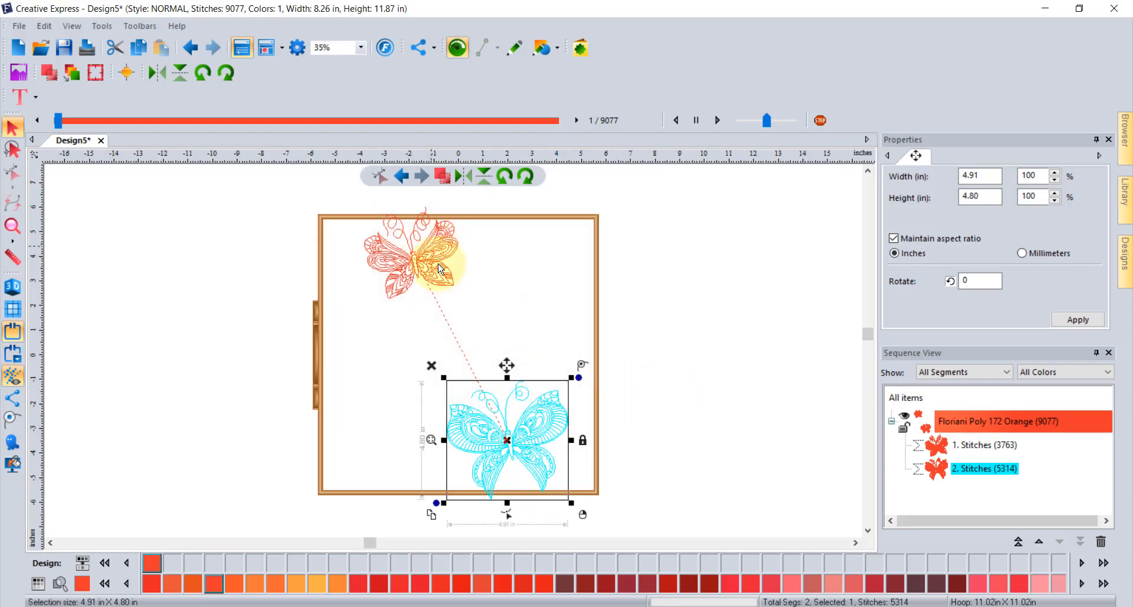
# - Reposition both butterflies so they lie fully within the square hoop, and clear the selection
pyautogui.moveTo(441, 283); pyautogui.dragTo(426, 270)
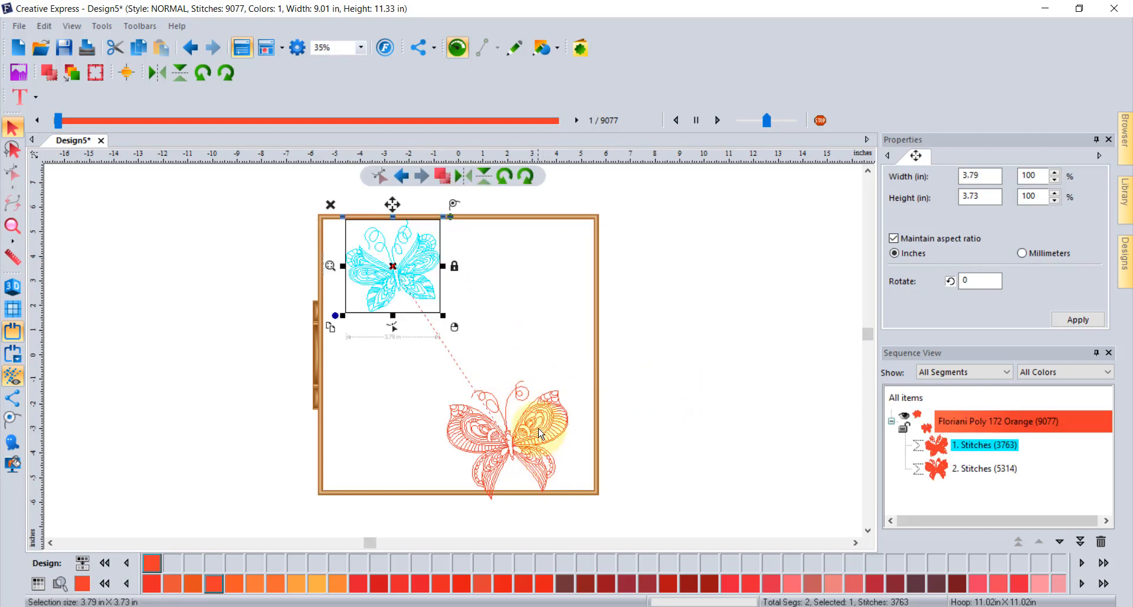
pyautogui.click(514, 426)
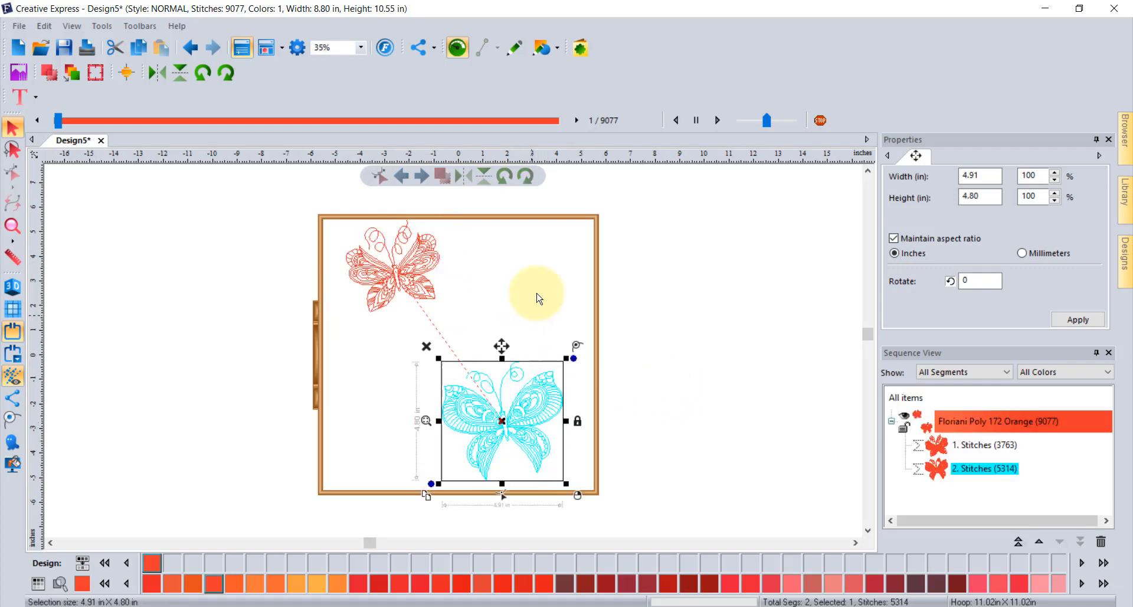
pyautogui.click(530, 275)
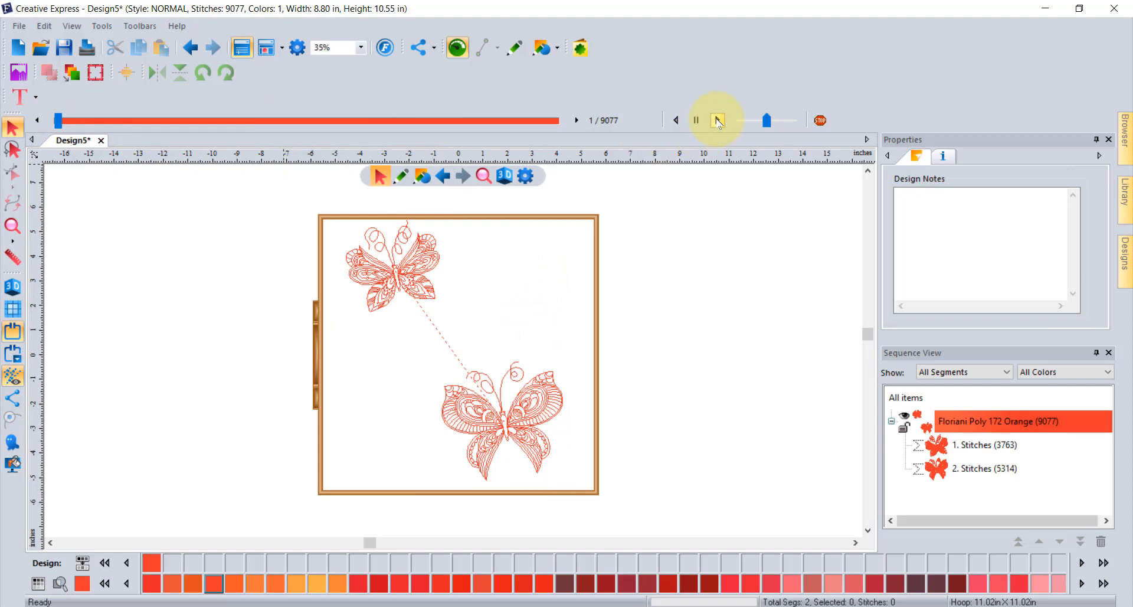
# - Start the sewing simulation of the design, turn on the 3D view and examine the stitching of the first butterfly
pyautogui.click(717, 121)
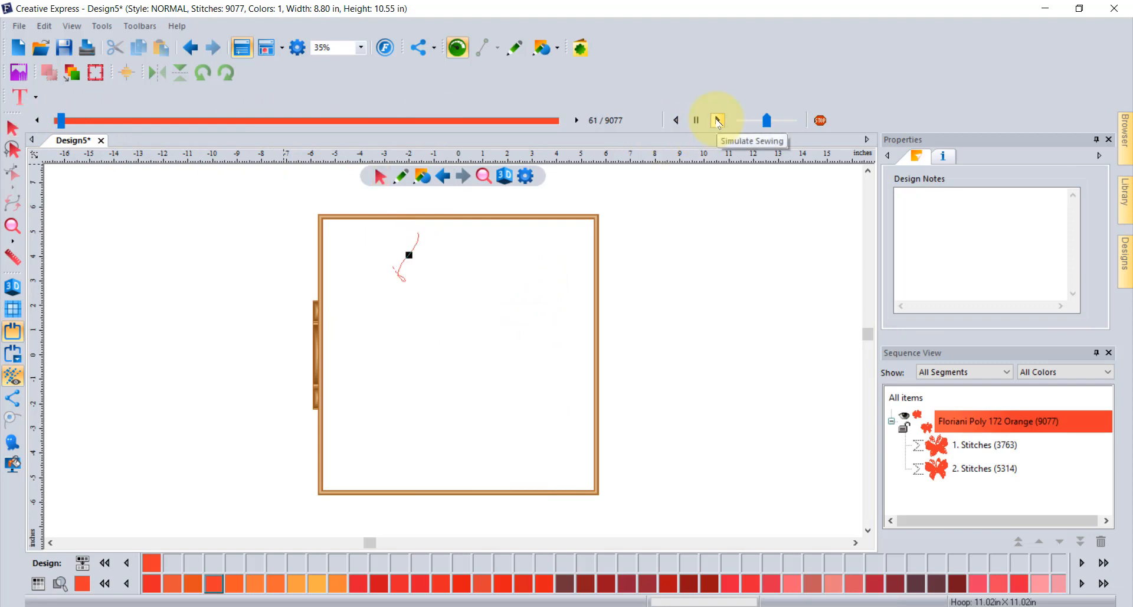
pyautogui.click(13, 289)
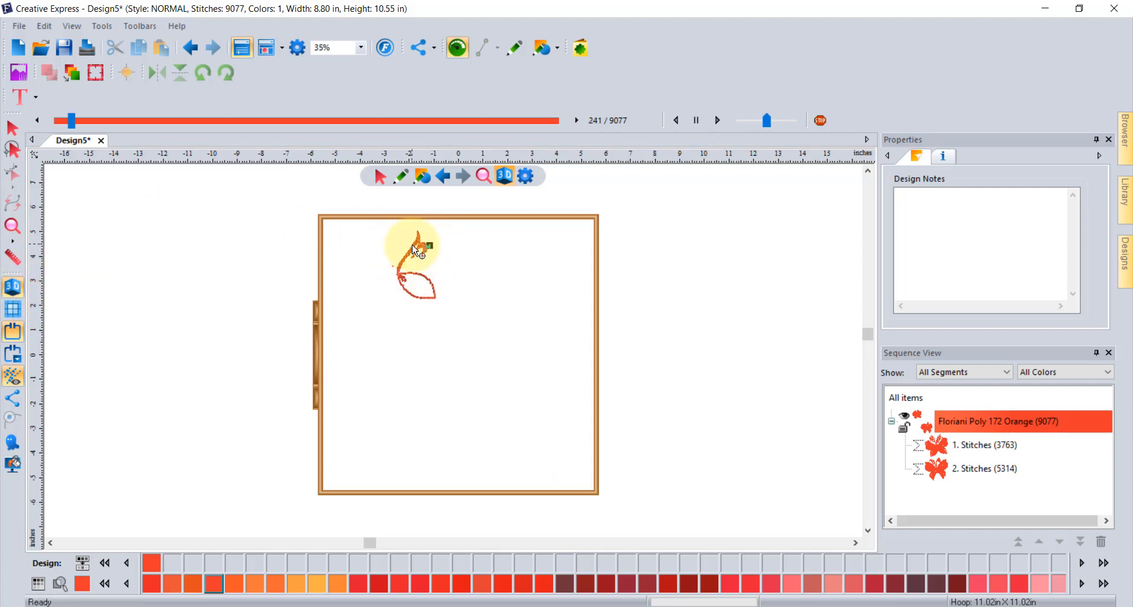
pyautogui.scroll(2, 417, 245)
pyautogui.scroll(2, 418, 245)
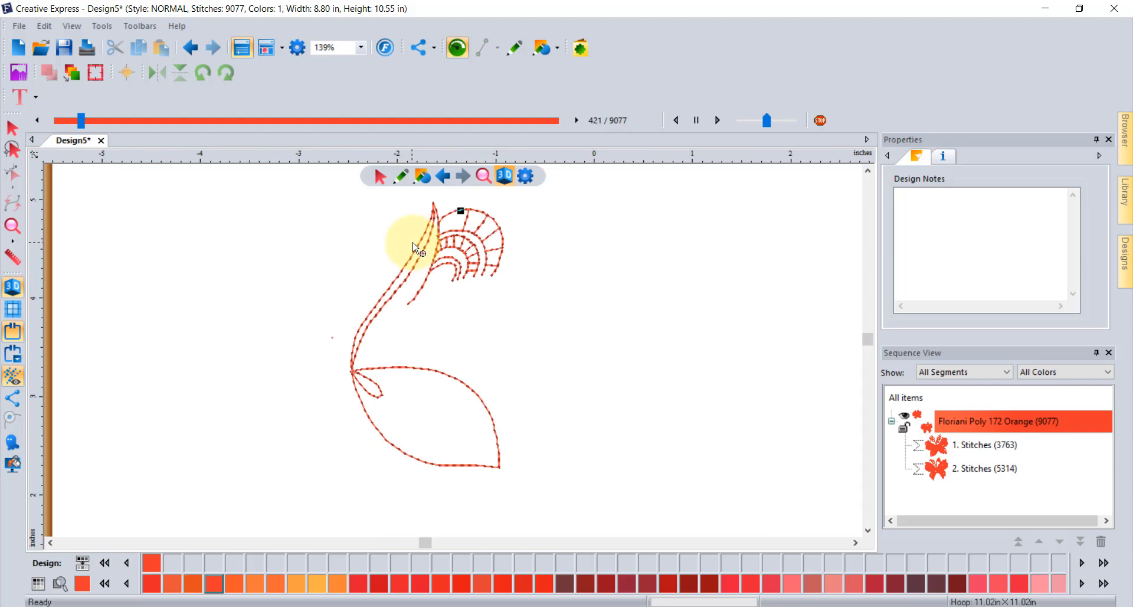
# - Try a faster simulation speed and reduce it to the slowest setting
pyautogui.click(792, 120)
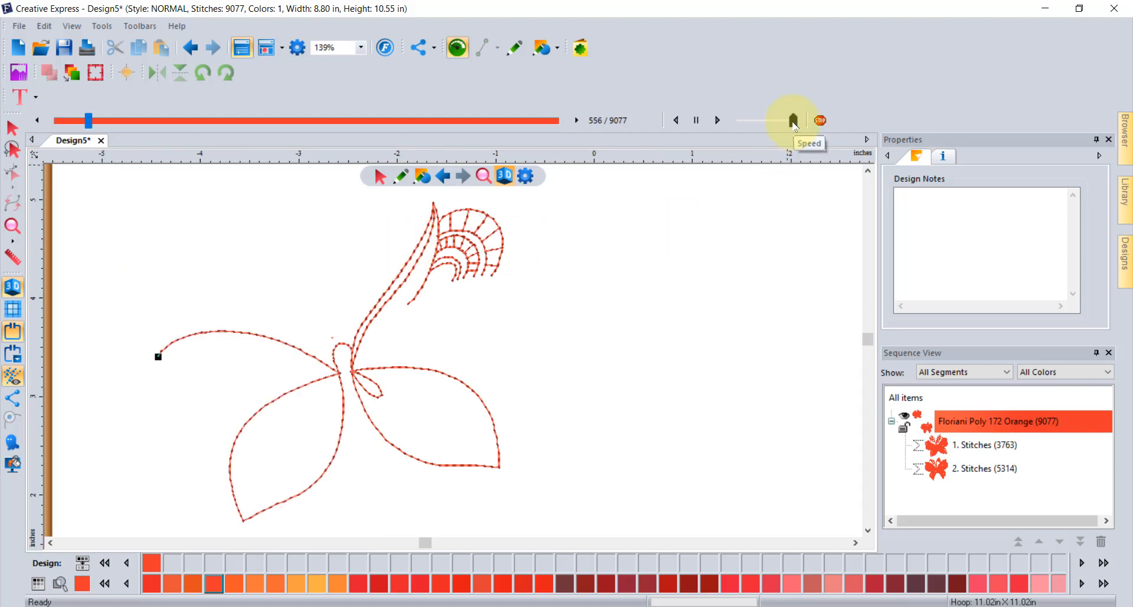
pyautogui.click(751, 121)
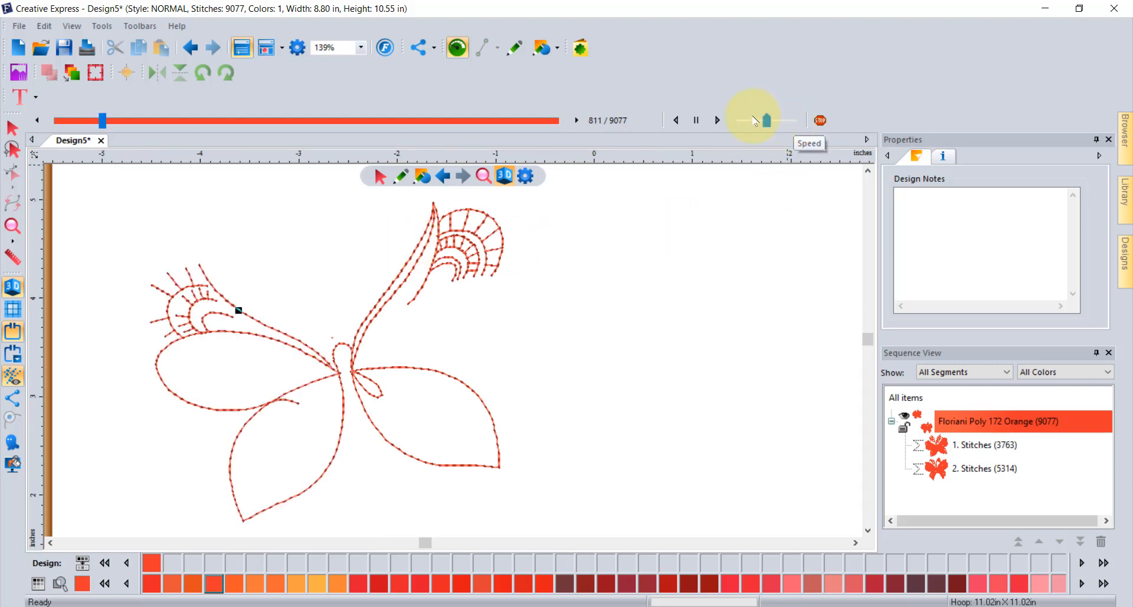
pyautogui.click(747, 121)
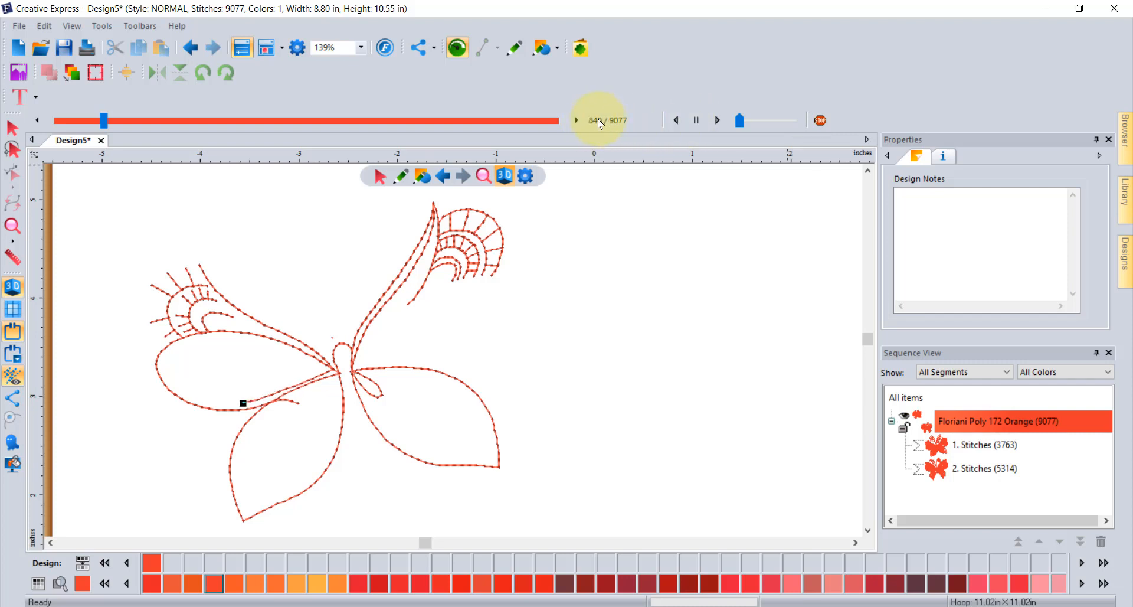
# - Advance the sewing simulation one stitch at a time for several stitches, and return to the Selection tool
pyautogui.click(577, 121)
pyautogui.click(577, 120)
pyautogui.click(577, 120)
pyautogui.click(576, 121)
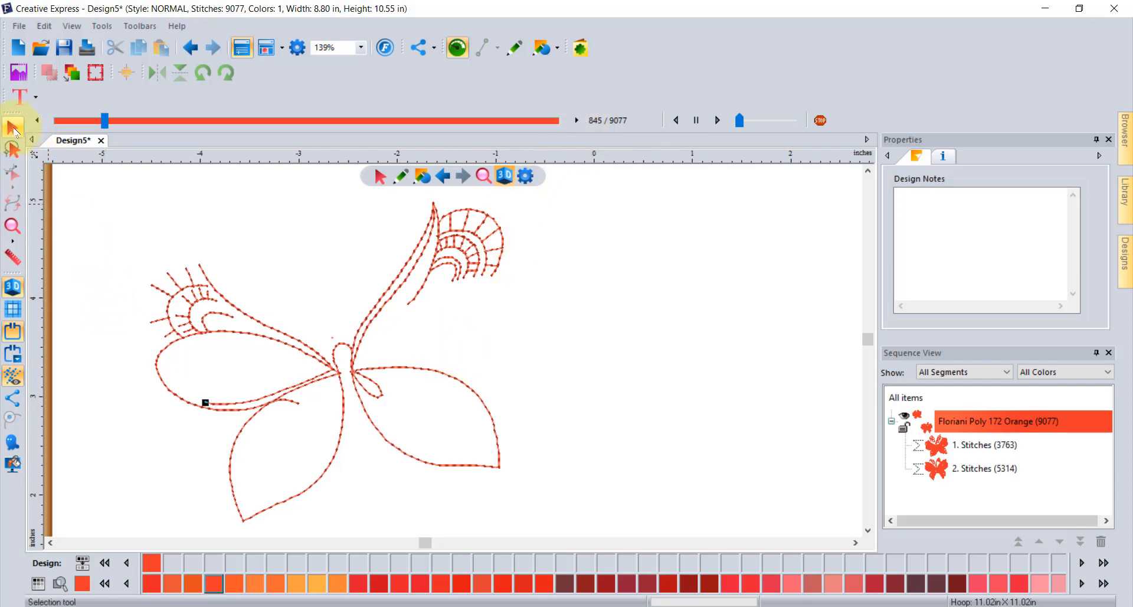
pyautogui.click(13, 127)
# - Move the smaller butterfly slightly down and to the left within the hoop, and deselect it
pyautogui.scroll(-2, 418, 334)
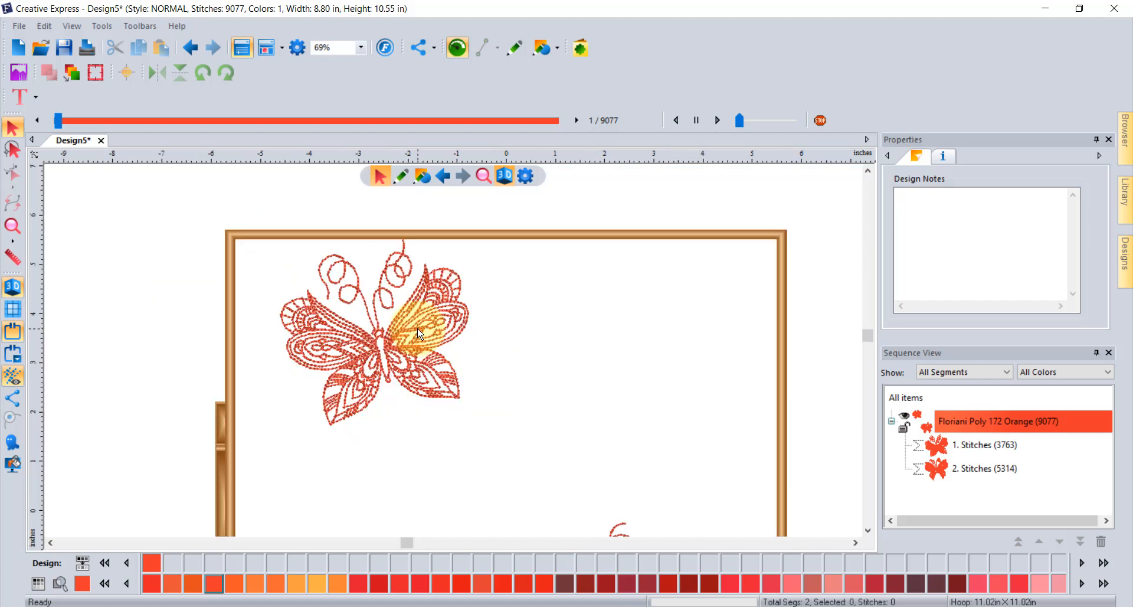
pyautogui.moveTo(385, 347); pyautogui.dragTo(371, 374)
pyautogui.click(488, 355)
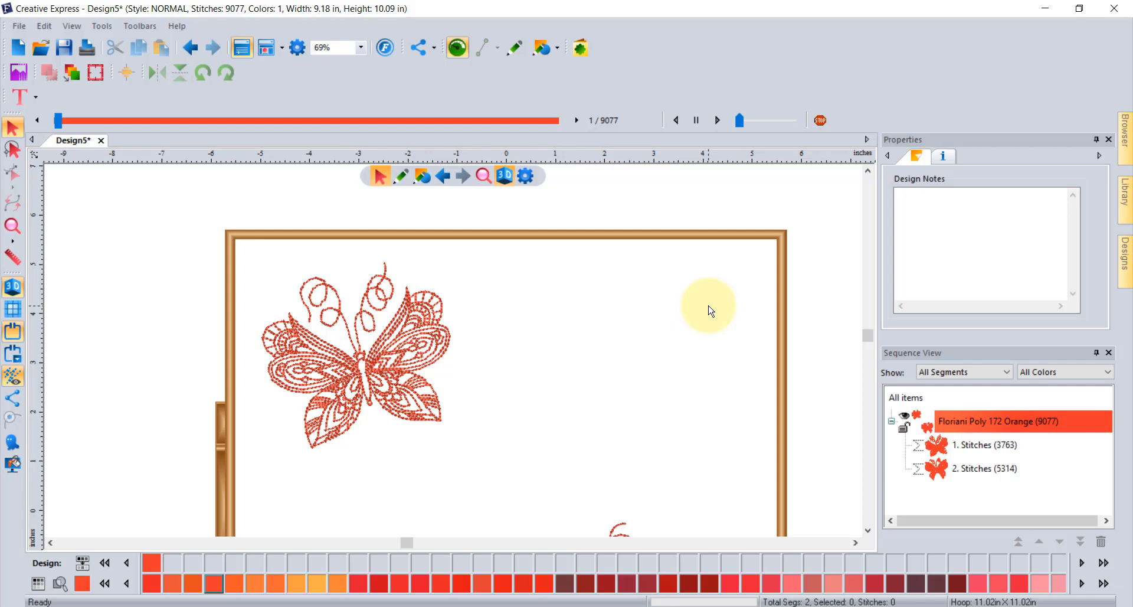
pyautogui.click(175, 26)
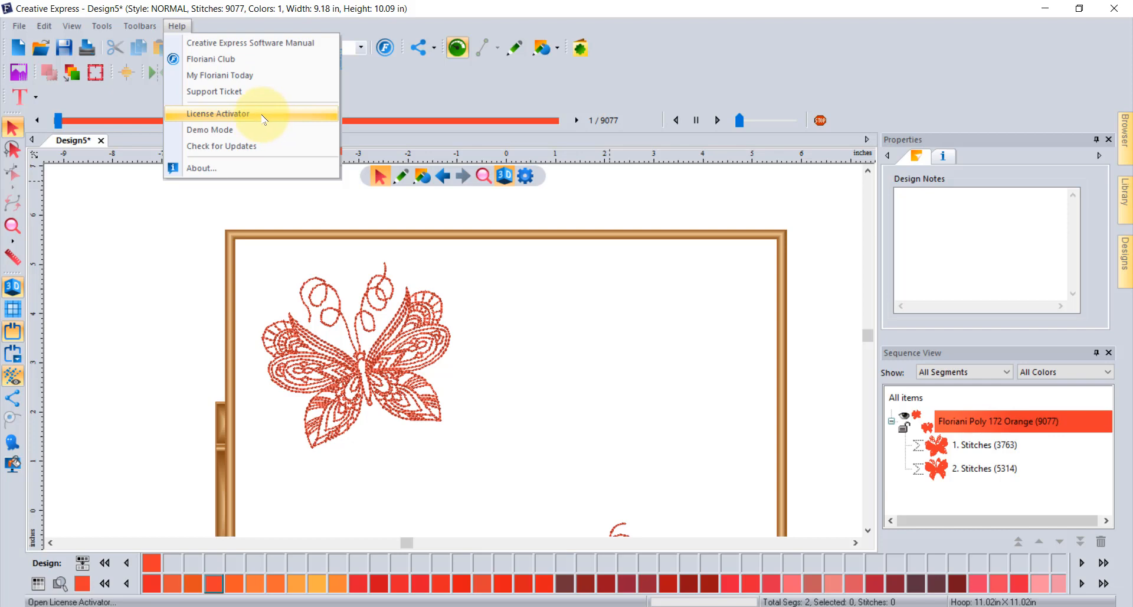
pyautogui.click(437, 87)
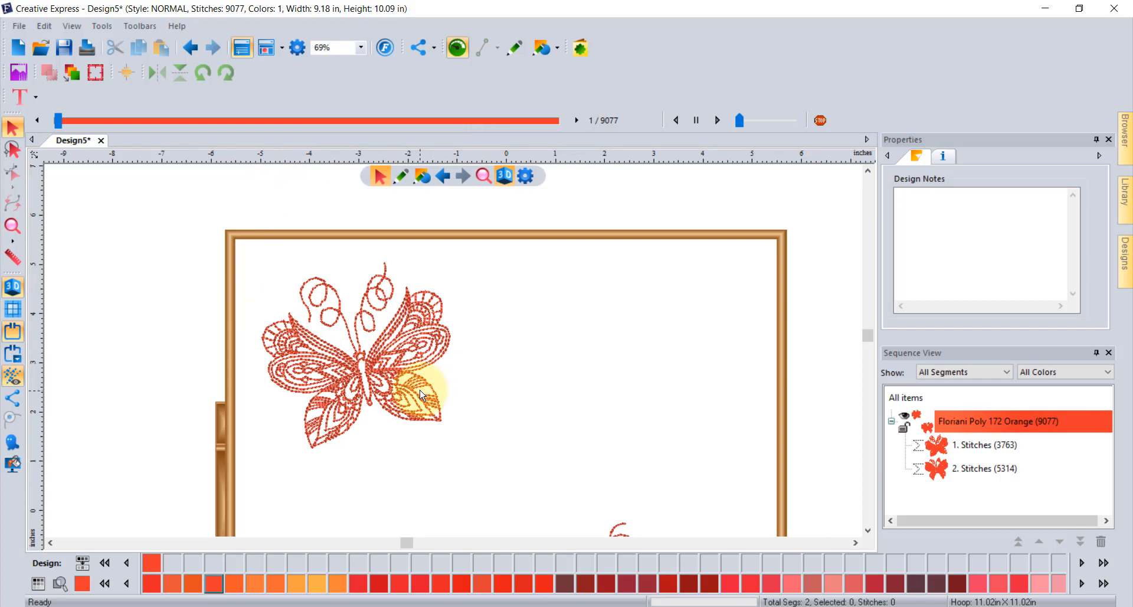
# - Fit the whole hoop in view and add the design note "Dont Forget"
pyautogui.scroll(-3, 420, 399)
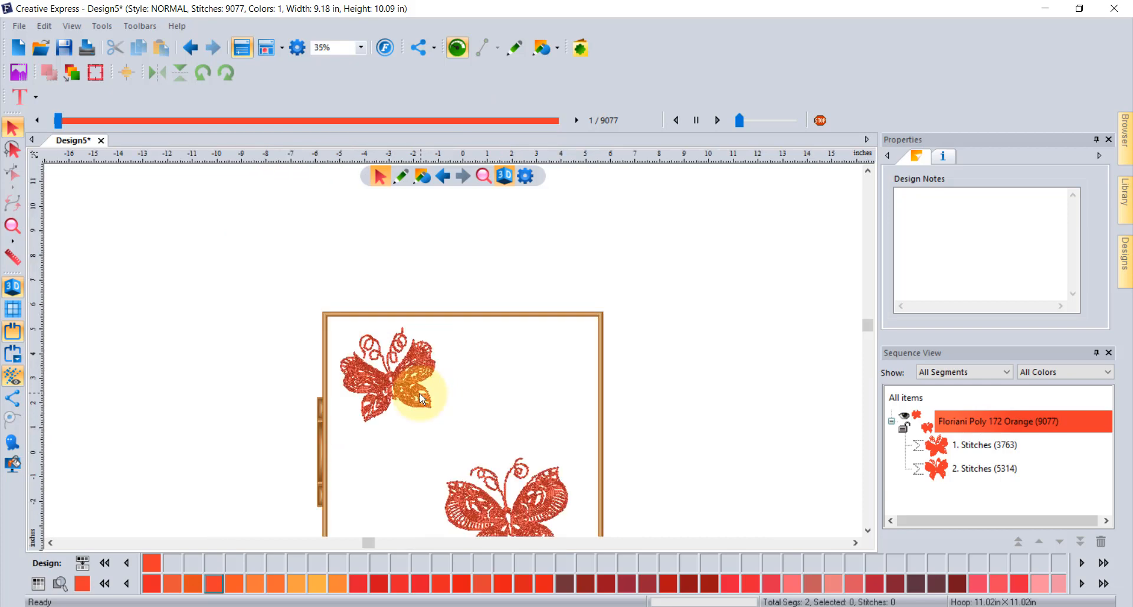
pyautogui.click(13, 225)
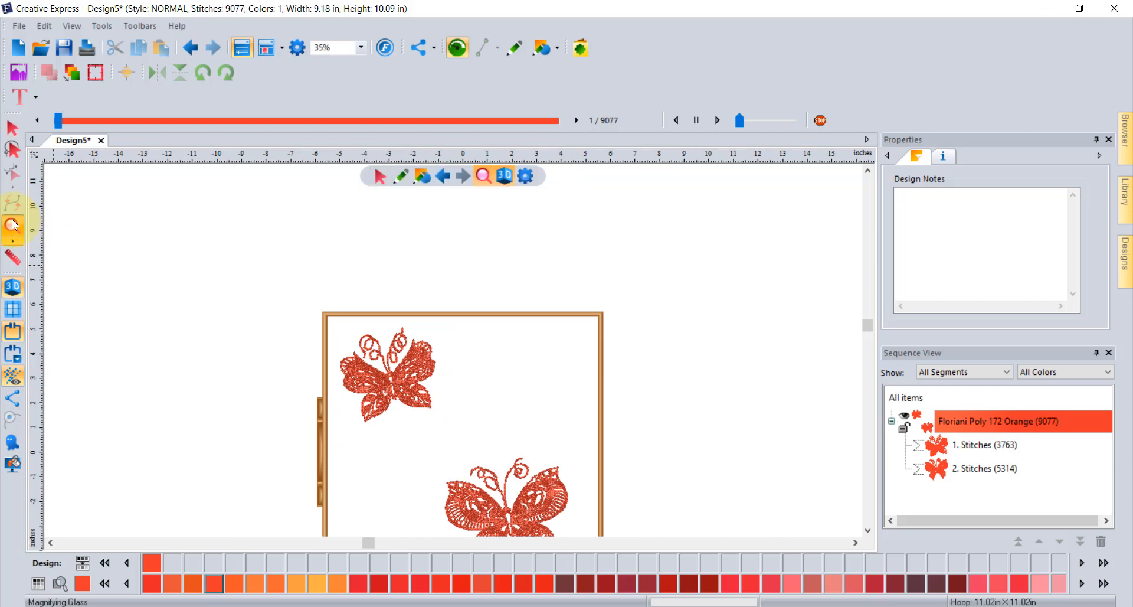
pyautogui.click(932, 214)
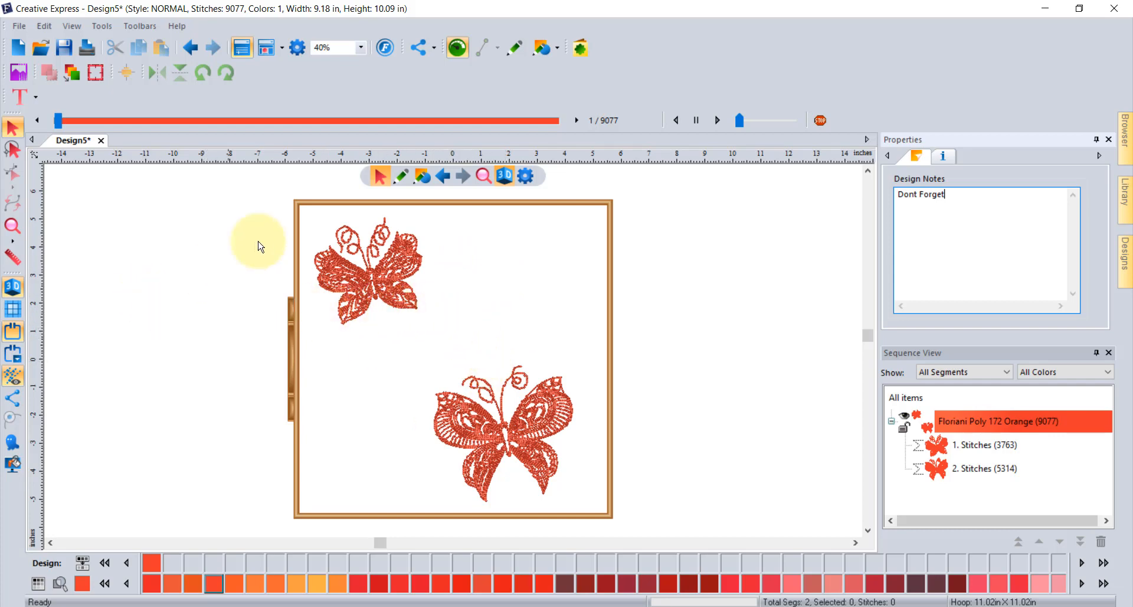
# - Duplicate the smaller butterfly and place the copy beside it in the upper right of the hoop
pyautogui.click(358, 277)
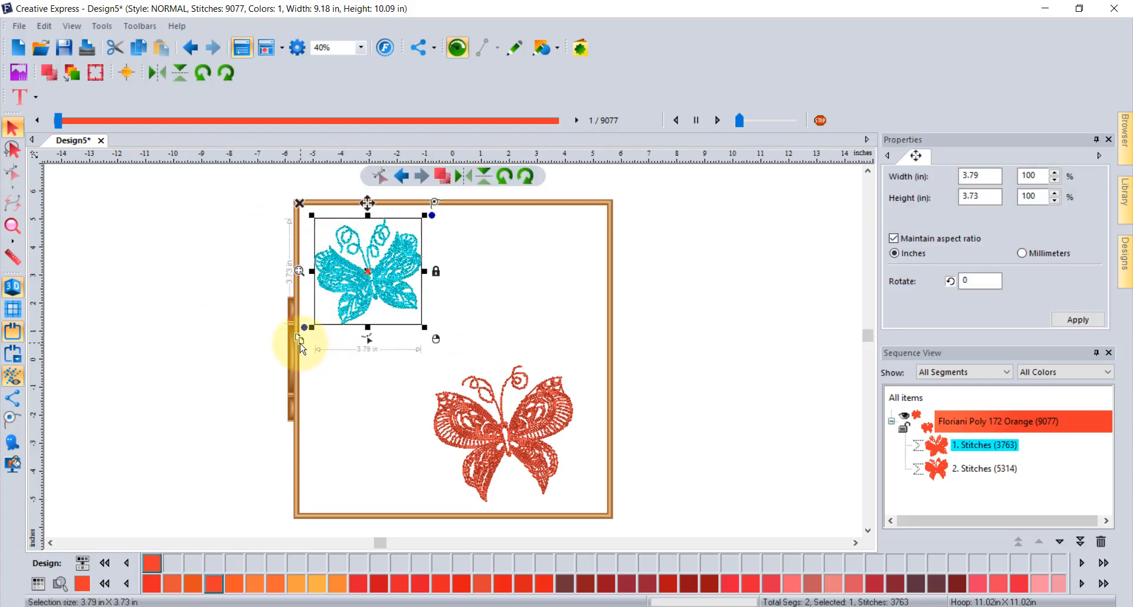
pyautogui.hotkey('ctrl', 'd')
pyautogui.moveTo(409, 287); pyautogui.dragTo(530, 292)
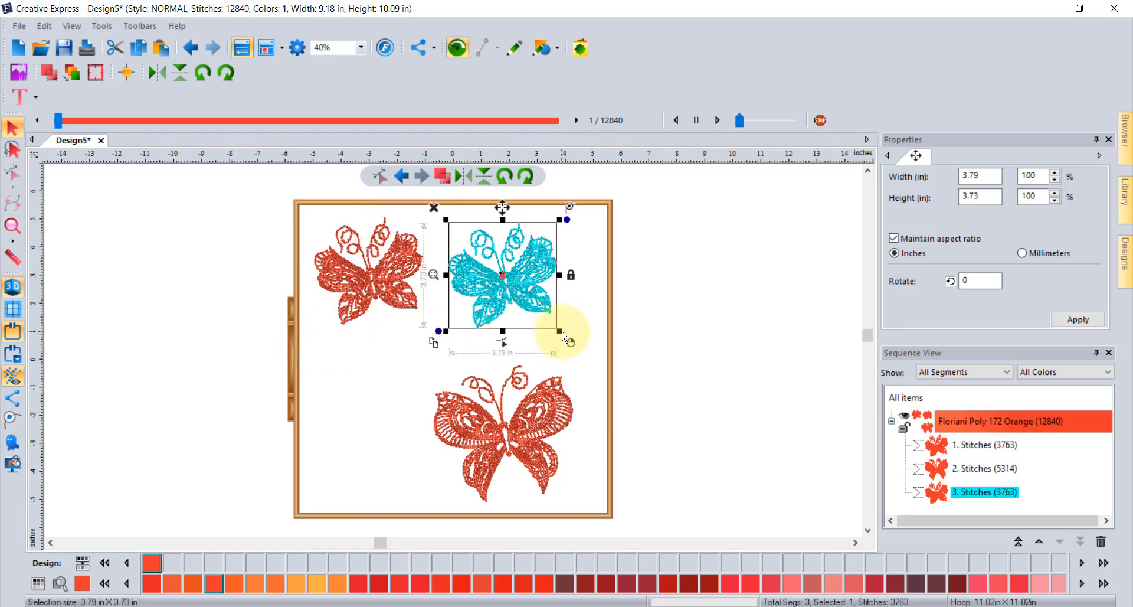
# - Resize the copied butterfly to about 4.22 by 3.14 in and rotate it slightly clockwise
pyautogui.moveTo(560, 332)
pyautogui.mouseDown()
pyautogui.moveTo(538, 323)
pyautogui.moveTo(540, 334)
pyautogui.mouseUp()
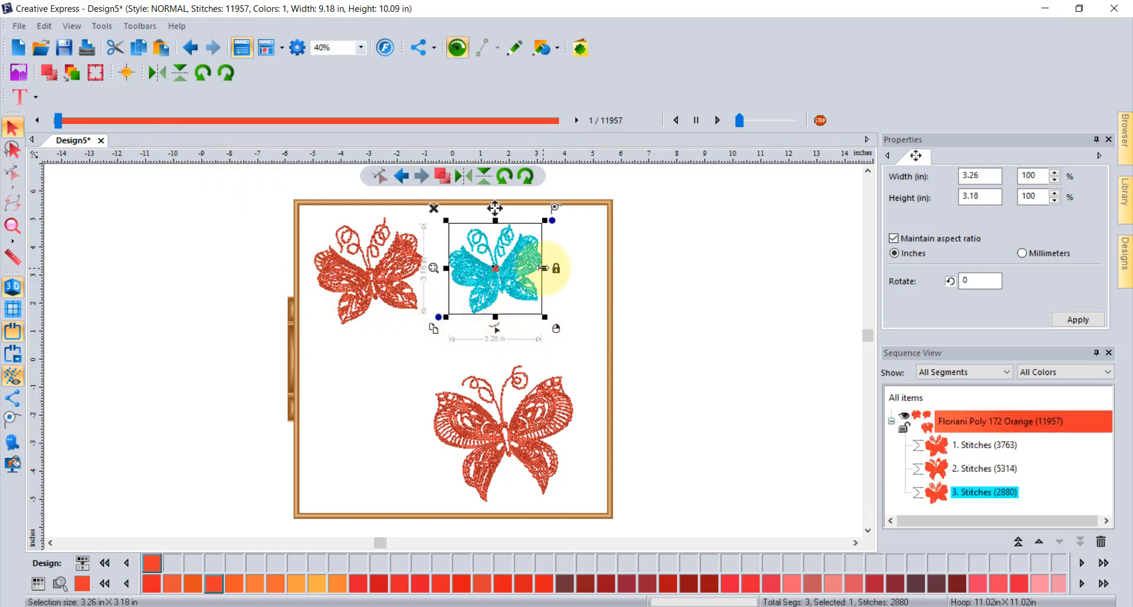
pyautogui.moveTo(543, 268); pyautogui.dragTo(571, 268)
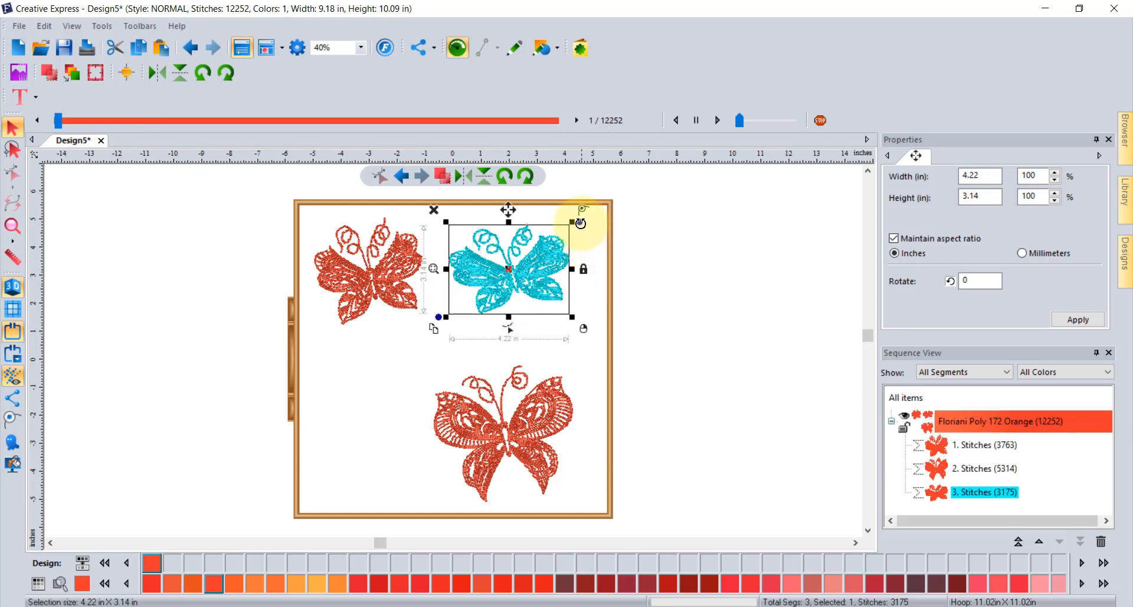
pyautogui.moveTo(580, 223); pyautogui.dragTo(579, 283)
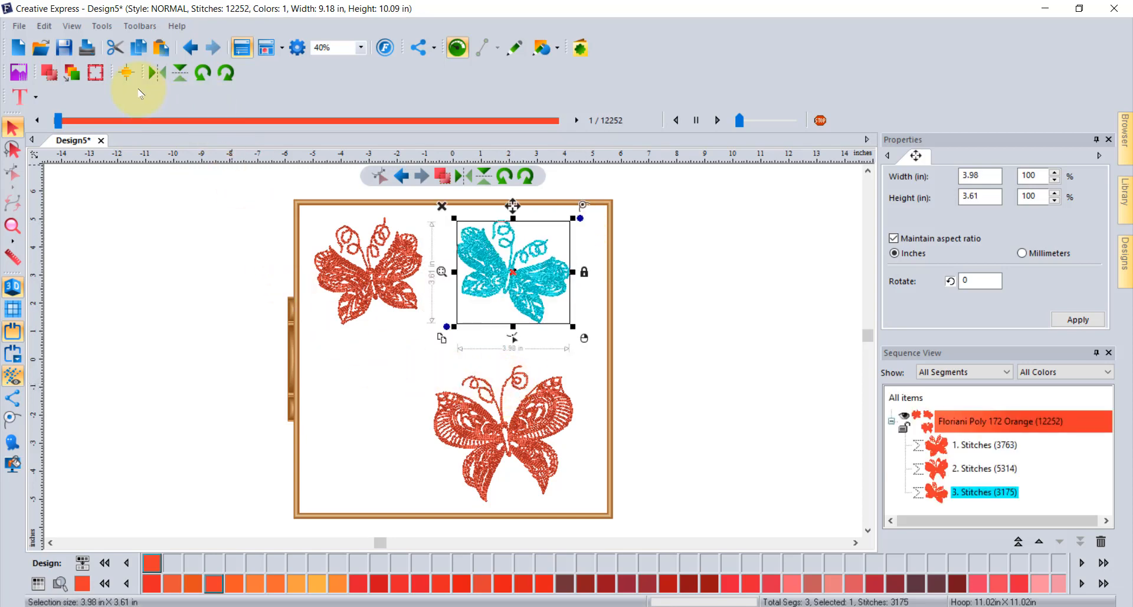
# - Flip the copied butterfly horizontally and turn it upside down with two quarter-turn rotations
pyautogui.click(164, 79)
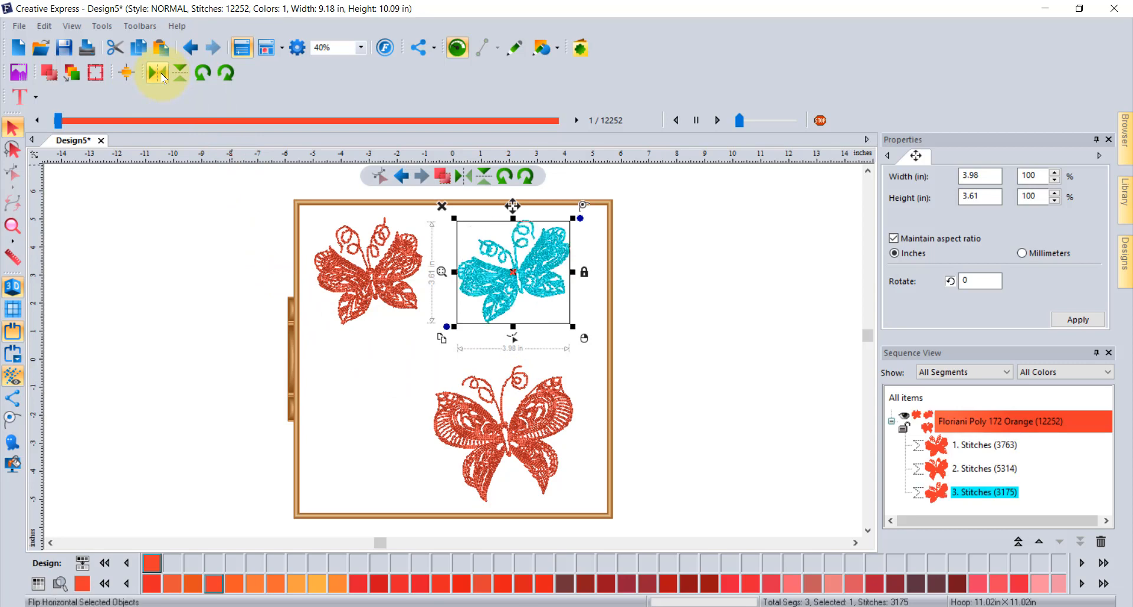
pyautogui.click(204, 75)
pyautogui.click(204, 73)
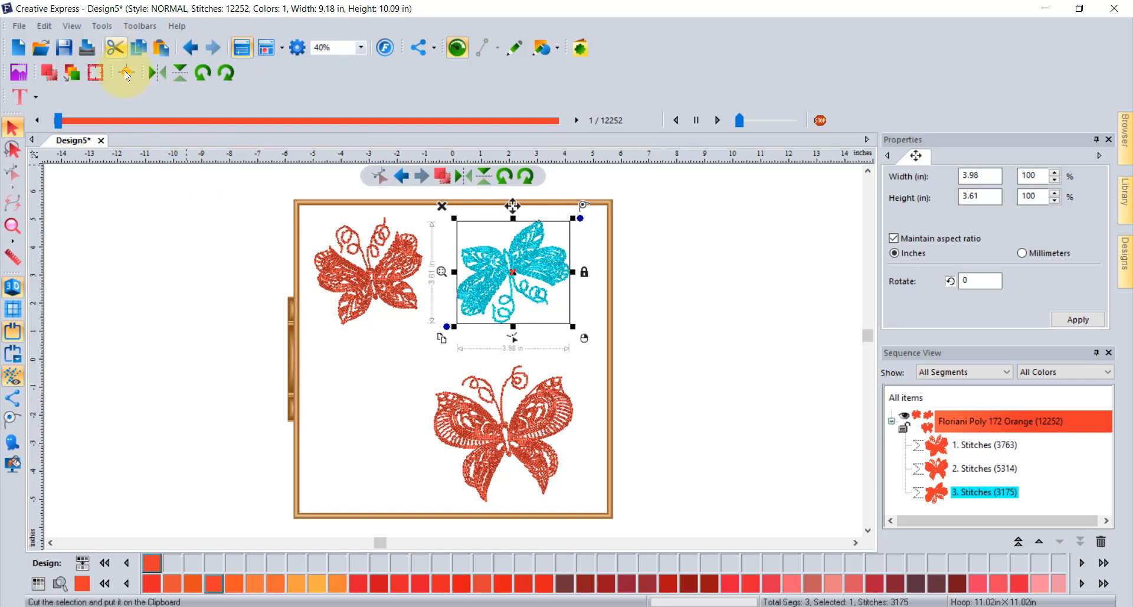
# - Select all three butterflies, center them together in the hoop, and deselect them
pyautogui.moveTo(257, 189); pyautogui.dragTo(620, 522)
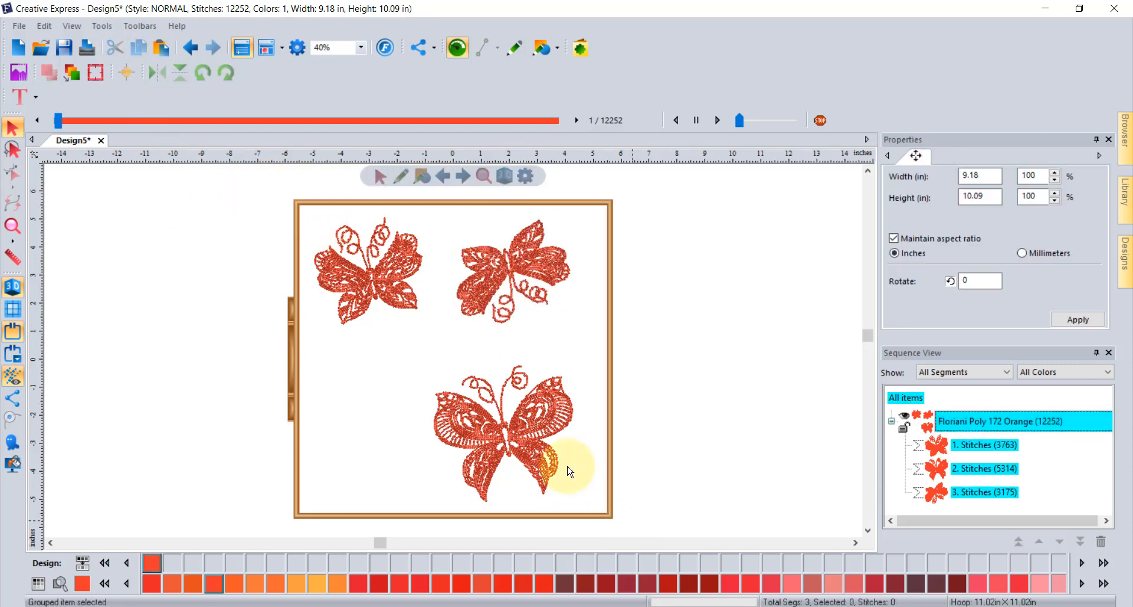
pyautogui.click(124, 73)
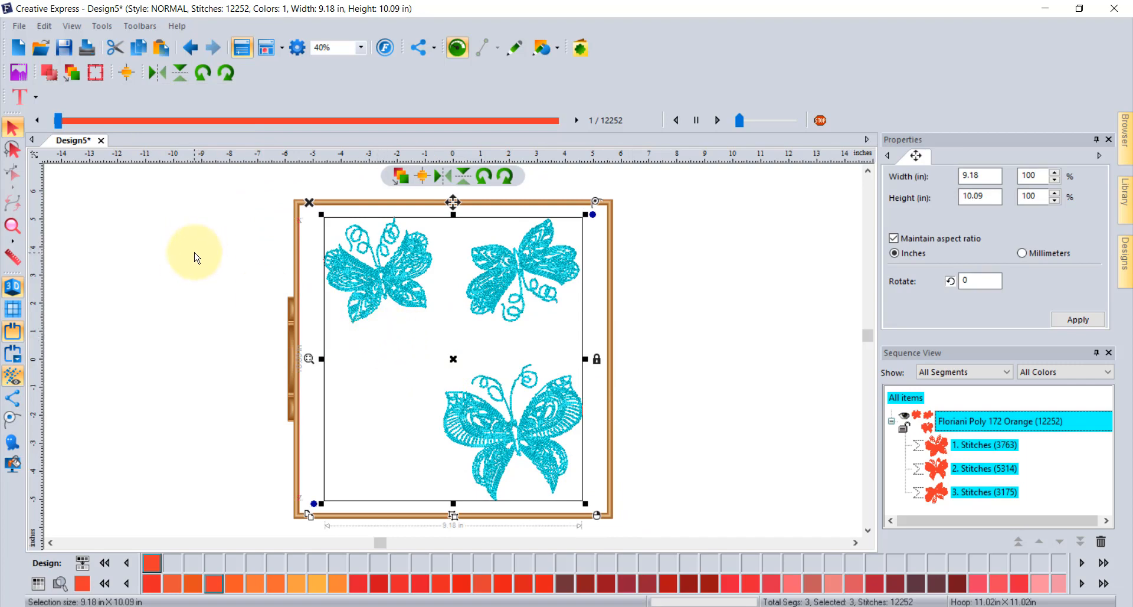
pyautogui.click(195, 354)
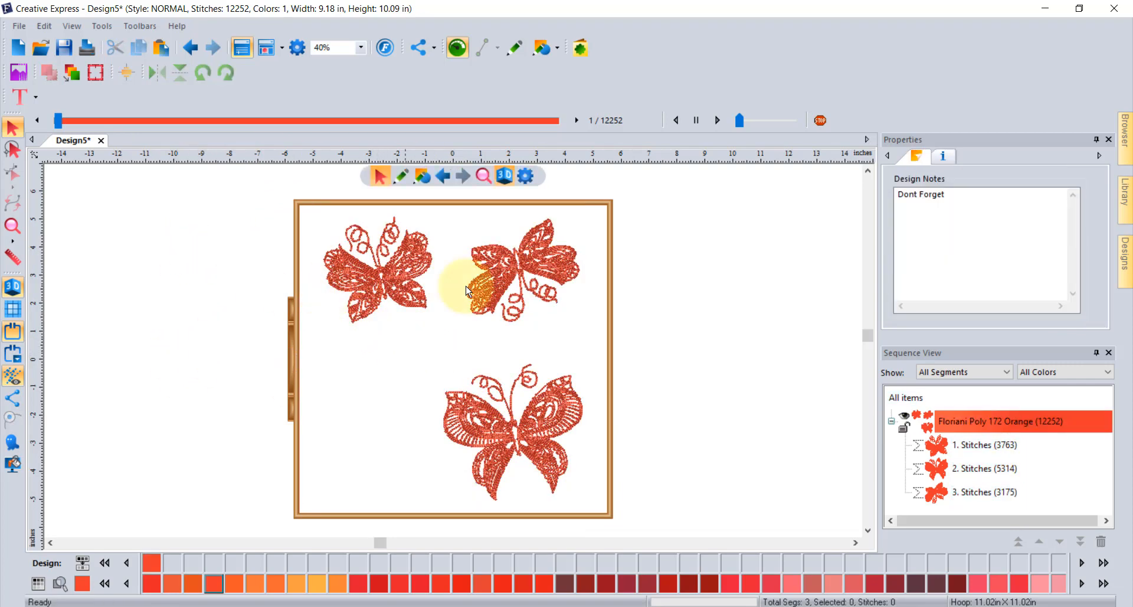
# - Stamp four reduced copies of the upper-left butterfly in the empty areas around the large butterfly
pyautogui.click(398, 282)
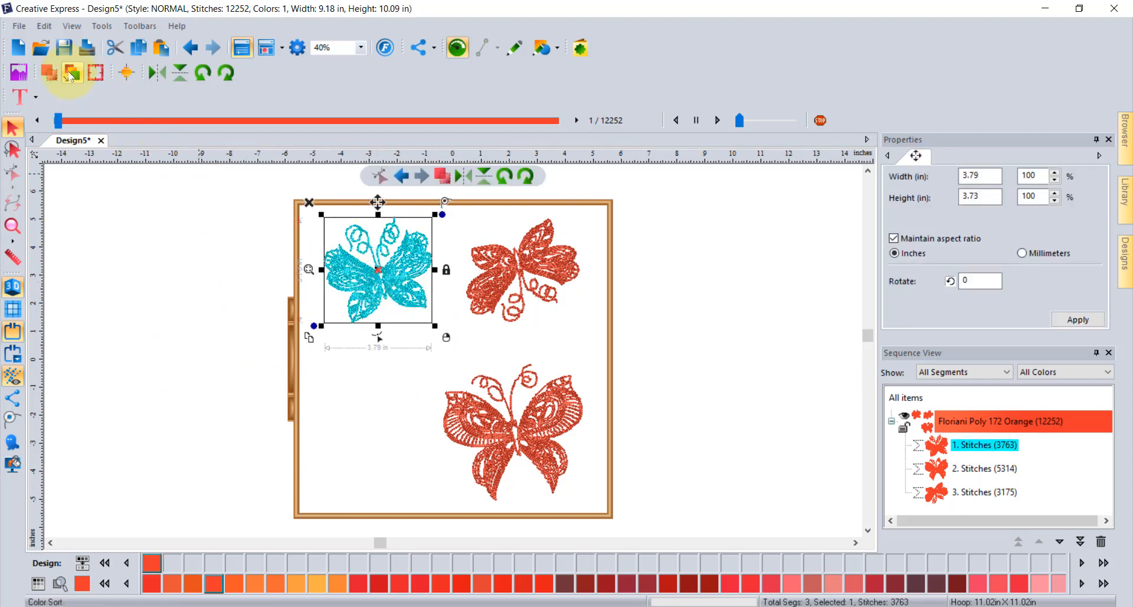
pyautogui.click(49, 72)
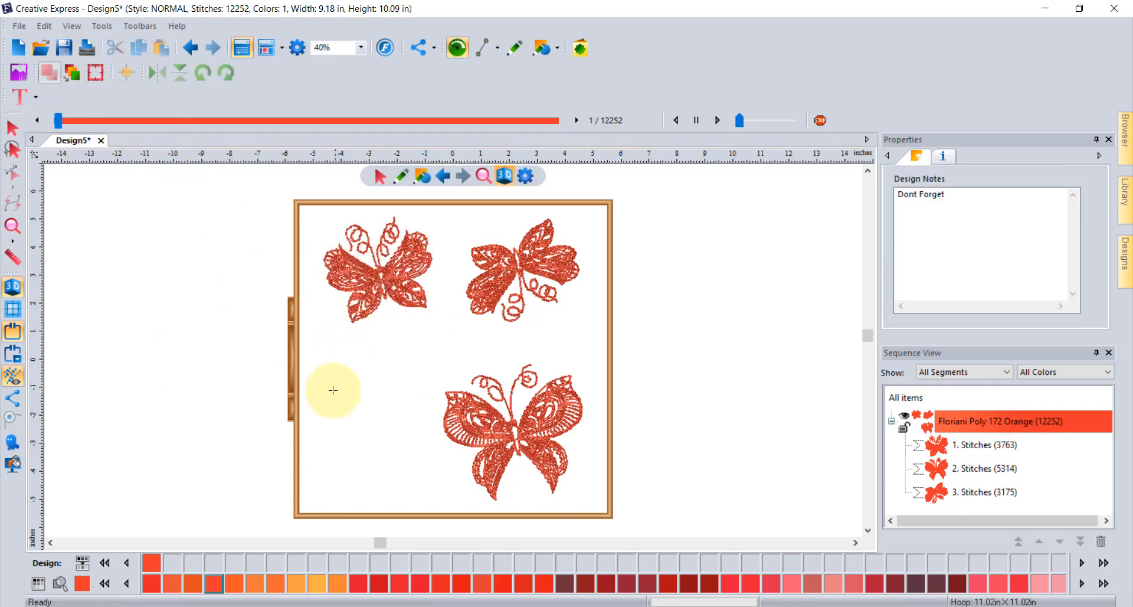
pyautogui.click(357, 378)
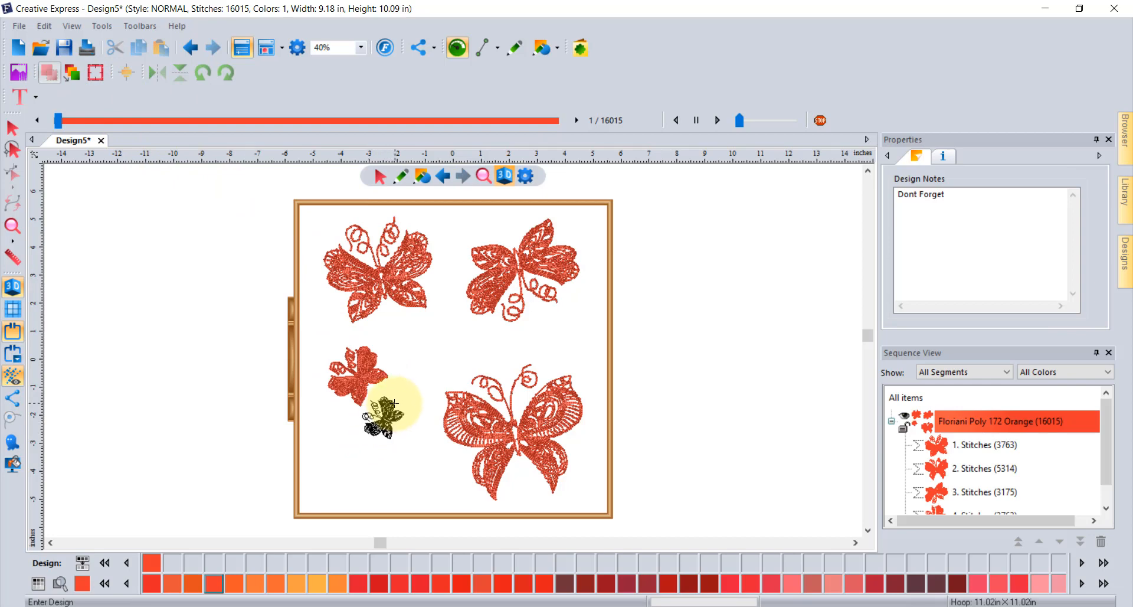
pyautogui.click(407, 411)
pyautogui.click(473, 357)
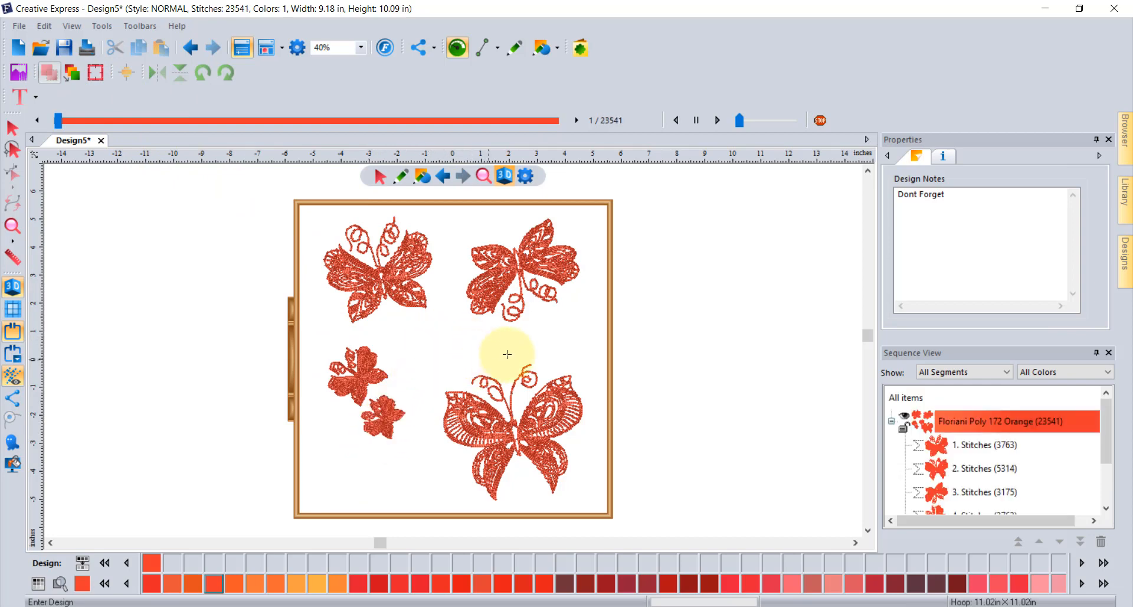
pyautogui.click(558, 325)
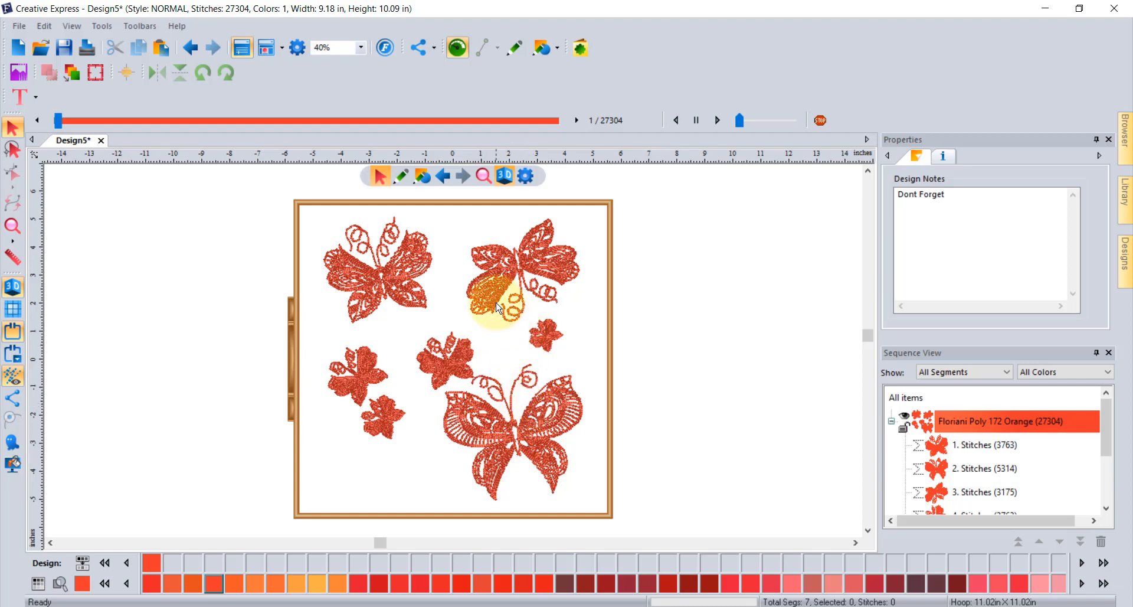
# - Place a "MY TEXT" lettering object in the lower left of the hoop, beneath the small butterflies
pyautogui.click(26, 101)
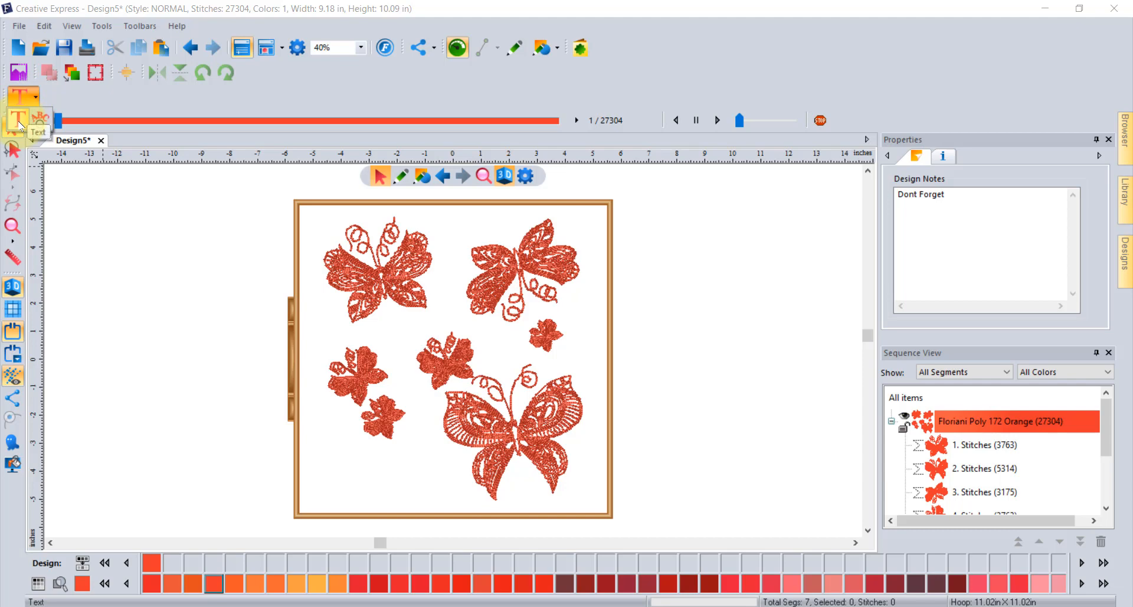
pyautogui.click(19, 124)
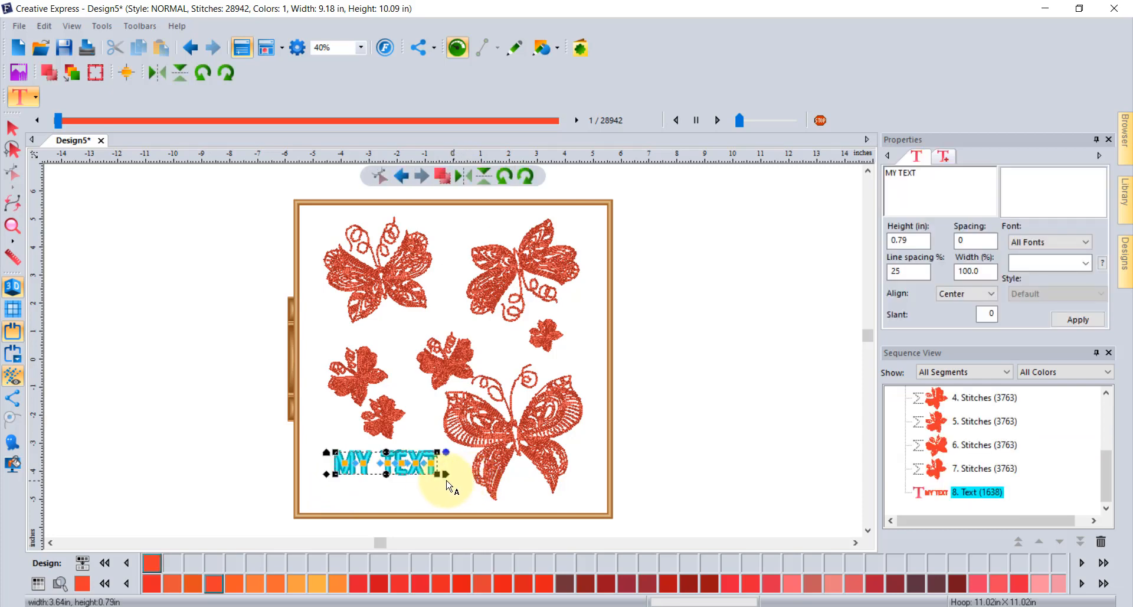
pyautogui.scroll(2, 407, 460)
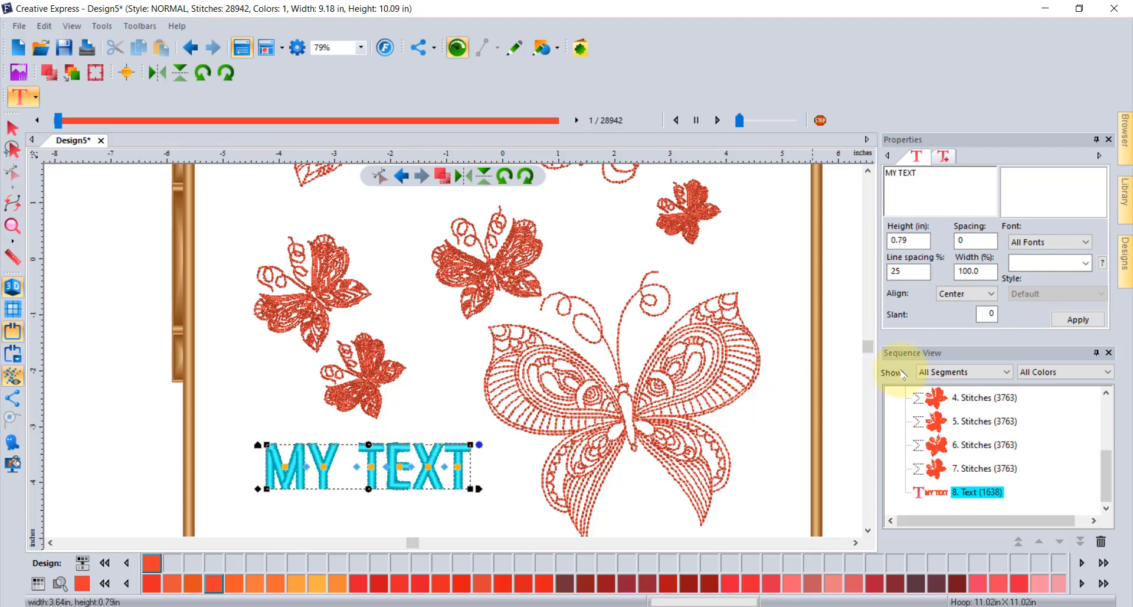
# - Apply the Andrew font to the "MY TEXT" lettering and deselect it
pyautogui.click(1062, 265)
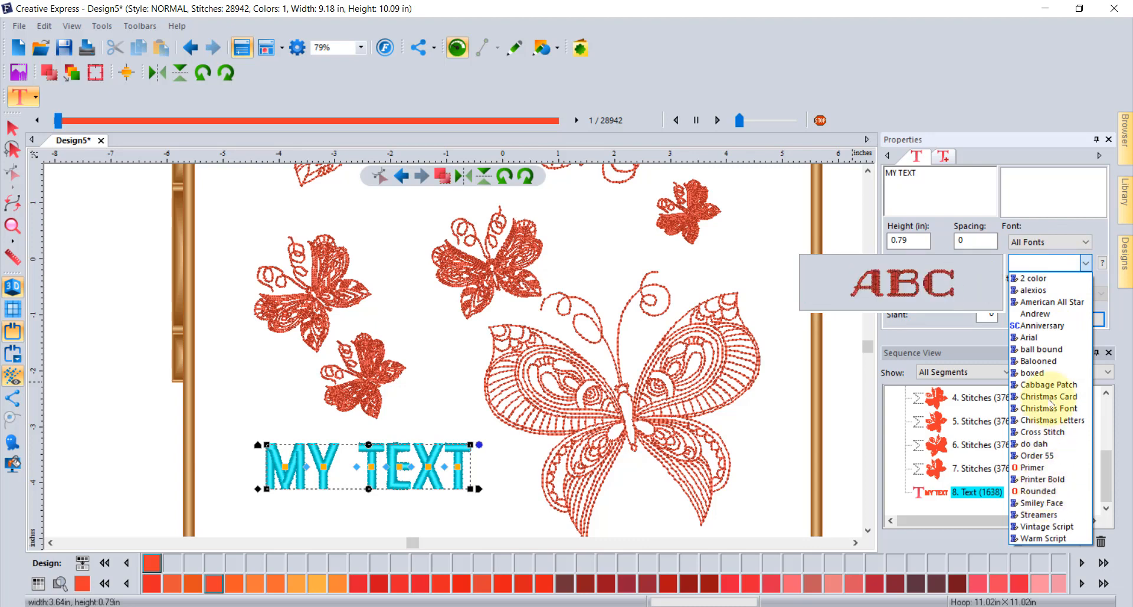
pyautogui.click(1038, 313)
pyautogui.click(1071, 320)
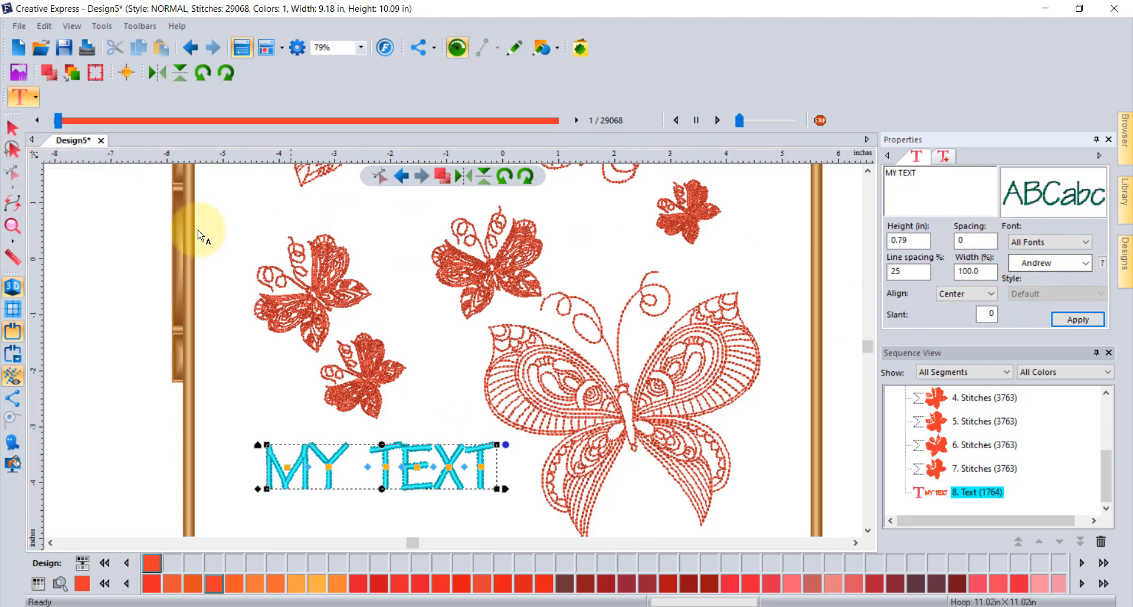
pyautogui.click(12, 135)
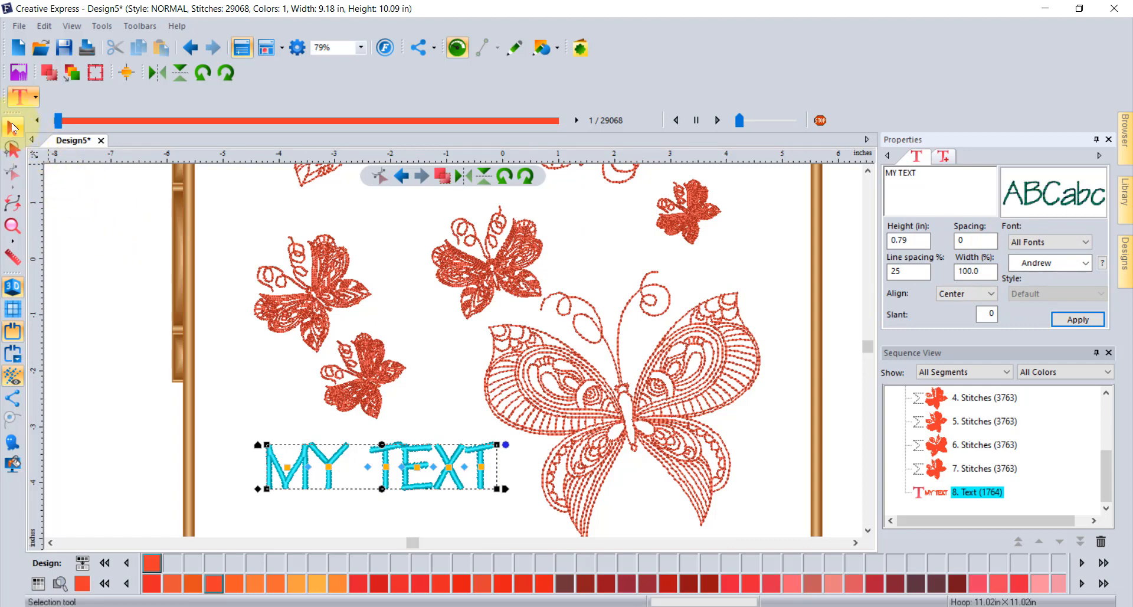
pyautogui.click(202, 252)
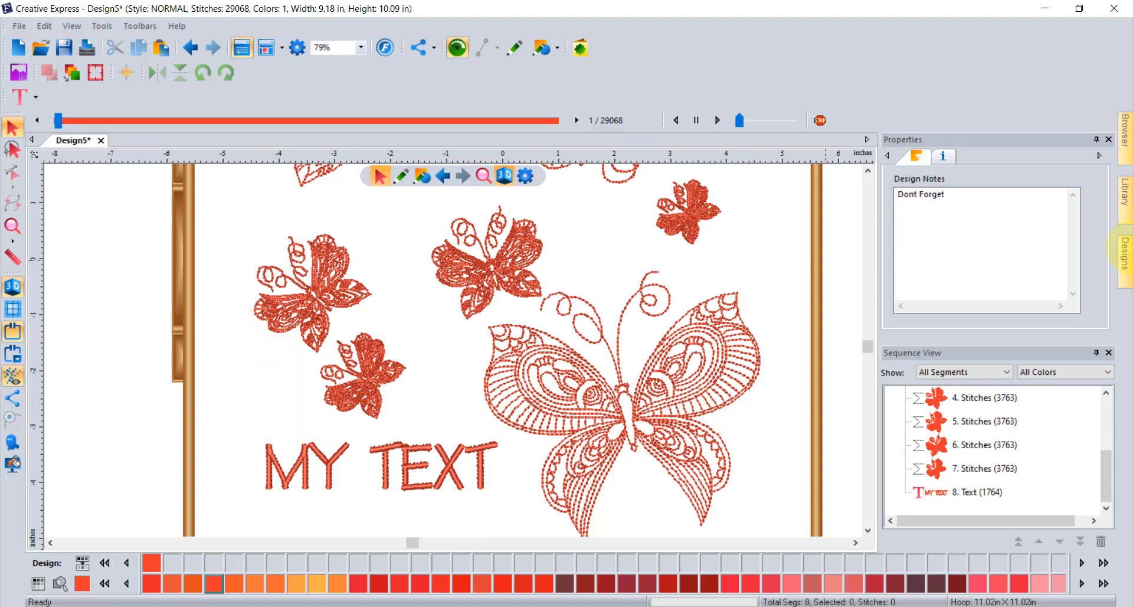
# - Select the lettering, change its font to alexios, and replace its wording with a person's first name
pyautogui.click(458, 458)
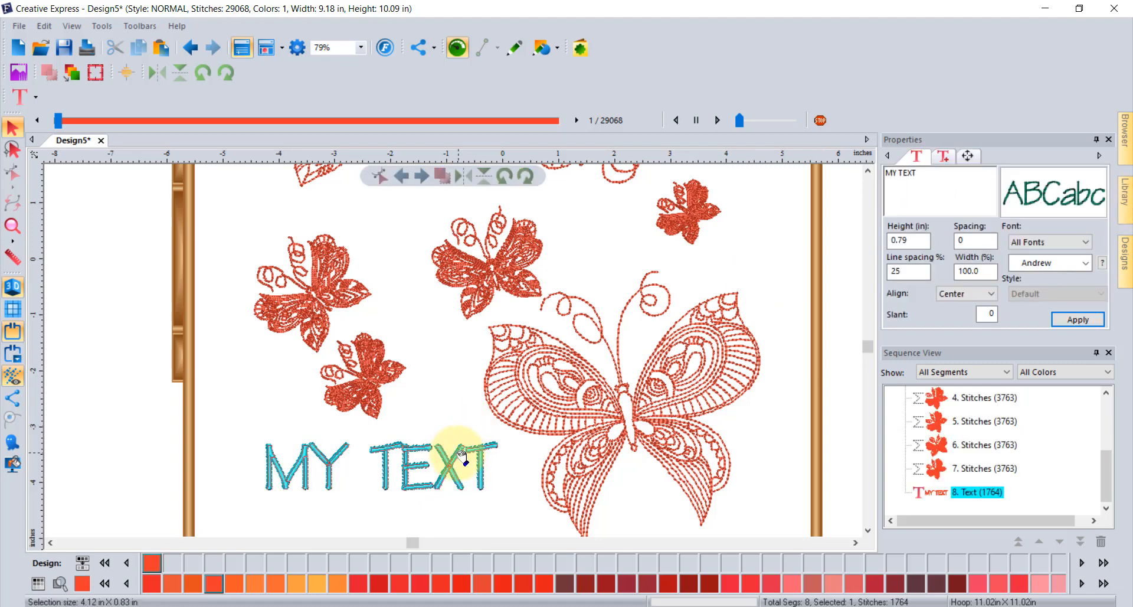
pyautogui.click(1066, 266)
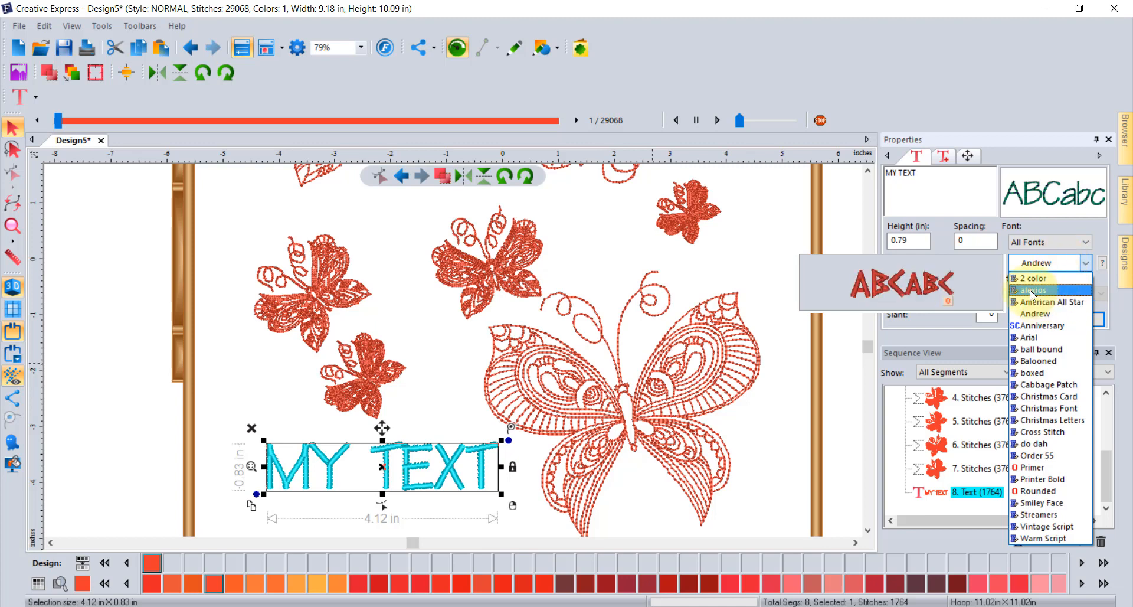
pyautogui.click(1032, 291)
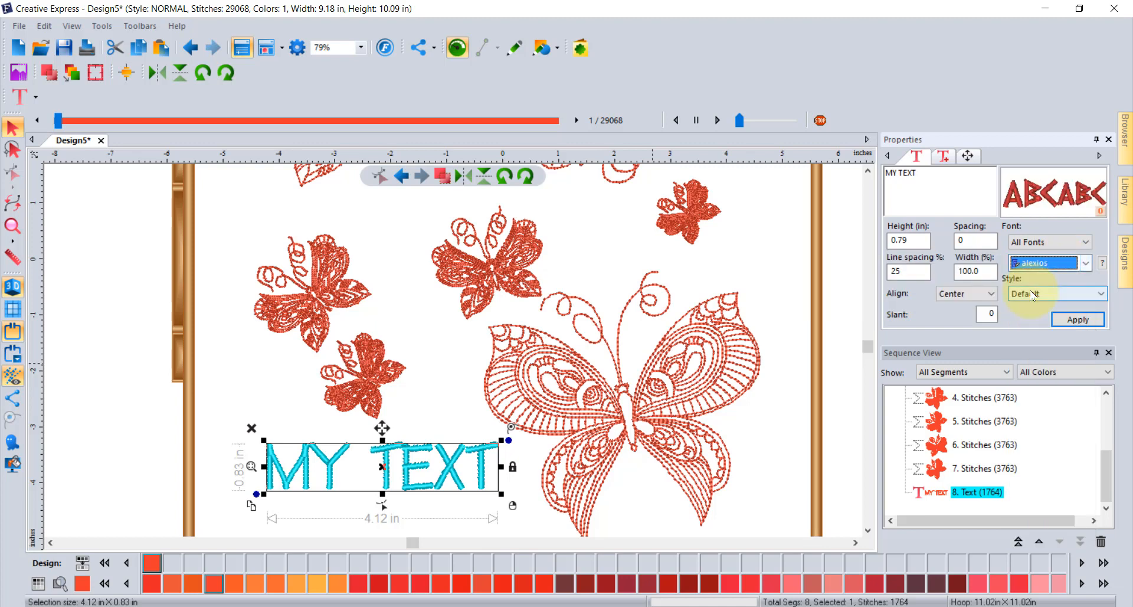
pyautogui.click(1079, 320)
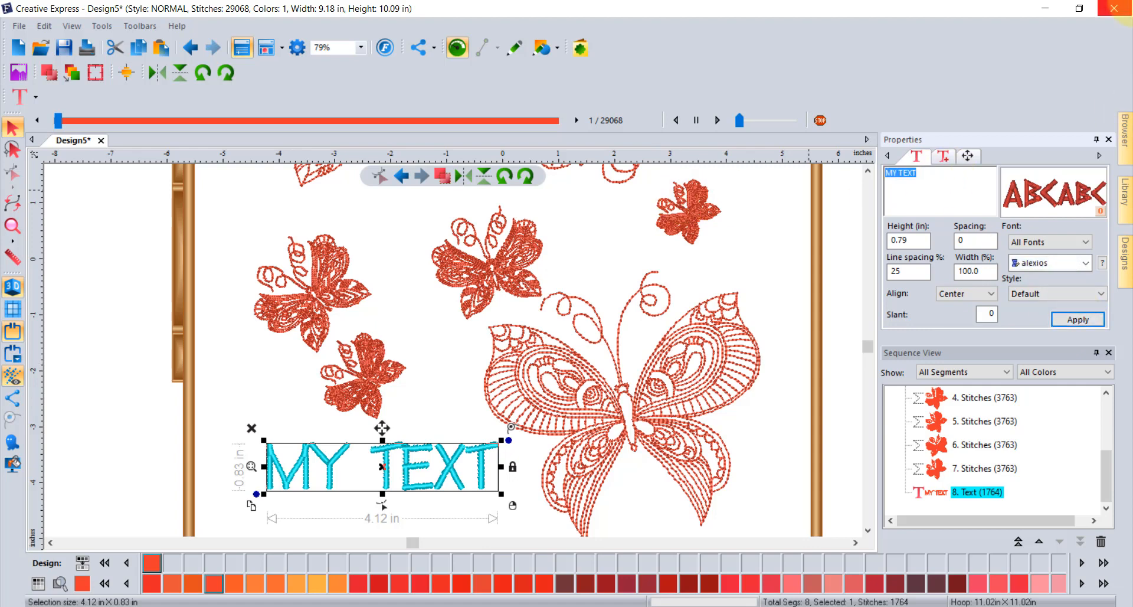
pyautogui.write('Trevor')
pyautogui.click(1093, 320)
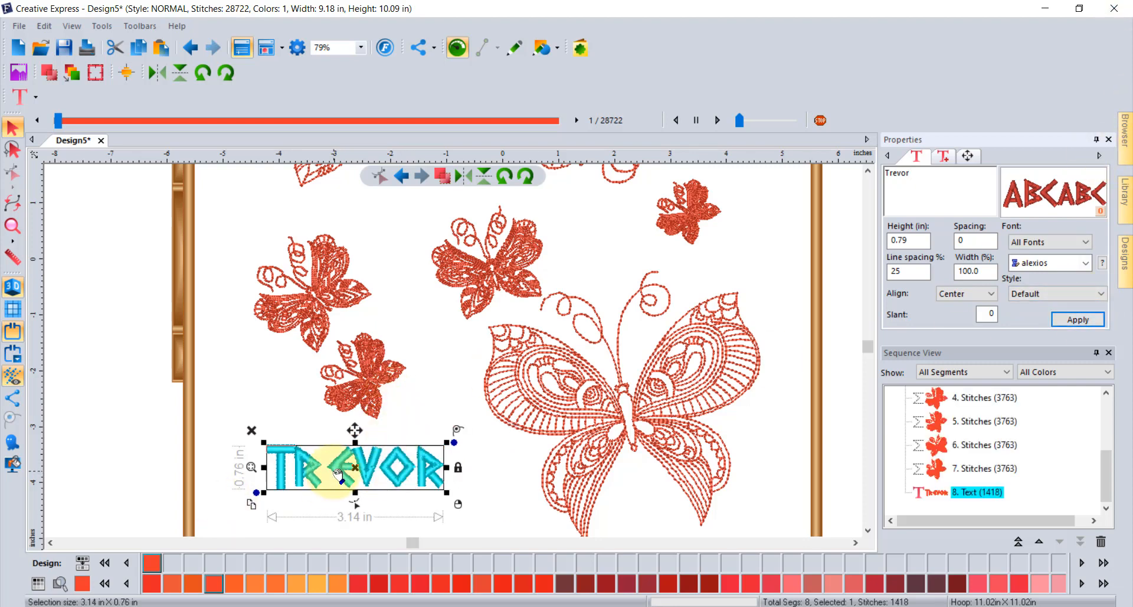
# - Enlarge the name lettering to about 4.98 by 1.21 in and shift it slightly left and up
pyautogui.scroll(1, 334, 471)
pyautogui.click(868, 530)
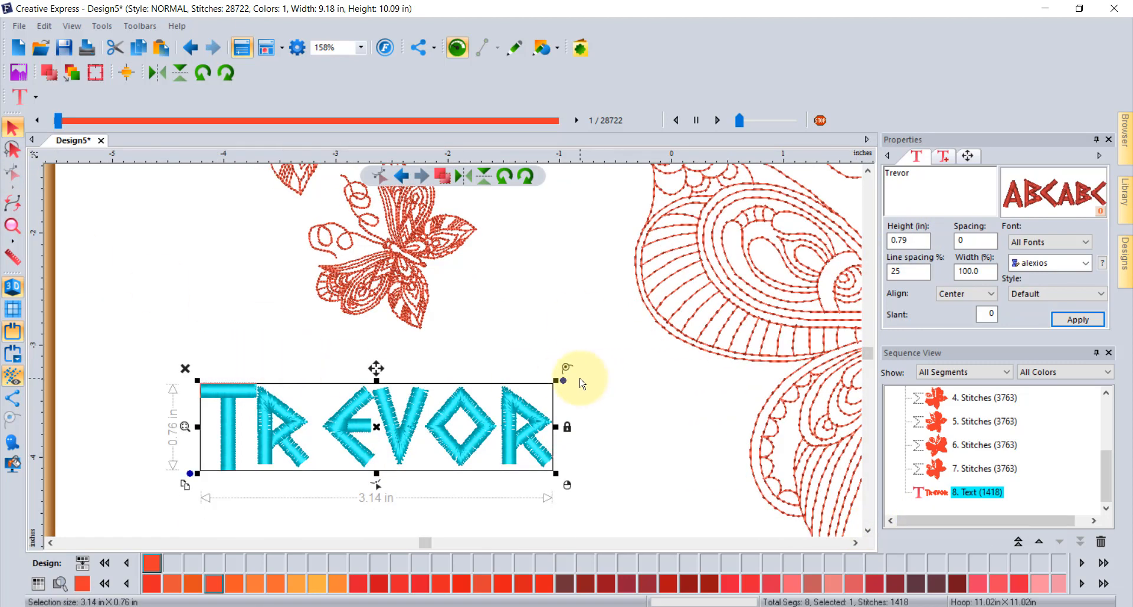
pyautogui.moveTo(559, 380); pyautogui.dragTo(705, 278)
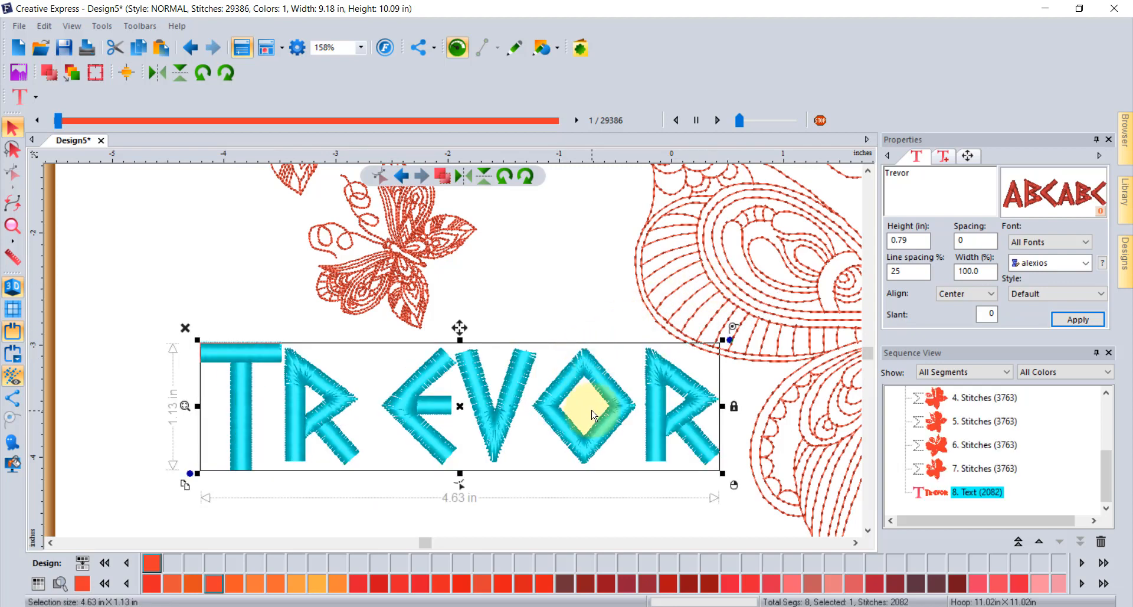
pyautogui.moveTo(575, 377); pyautogui.dragTo(516, 371)
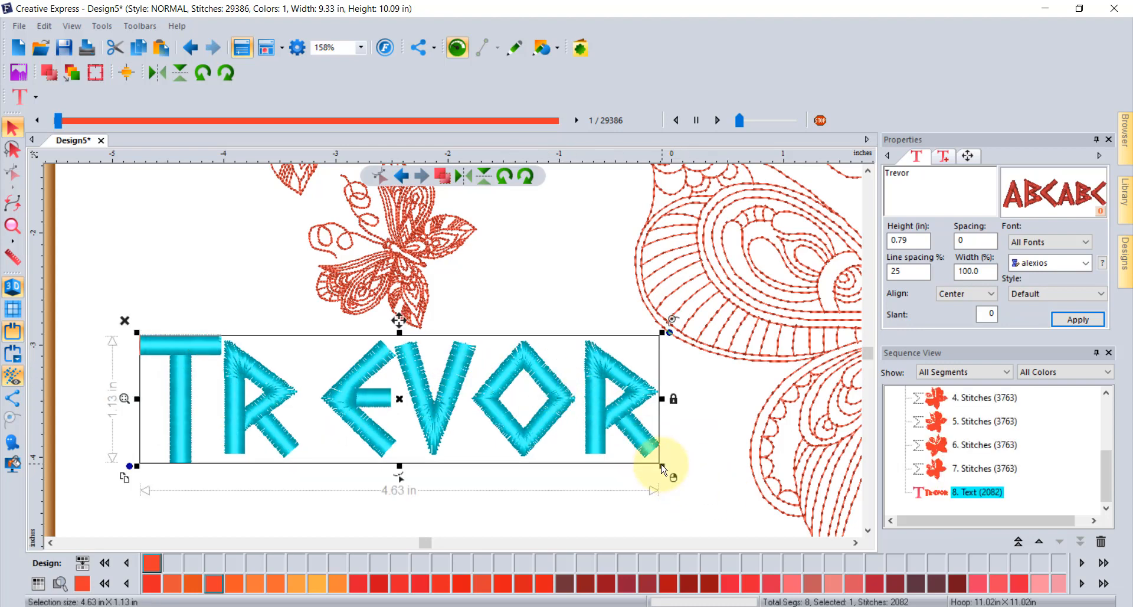
pyautogui.moveTo(663, 462)
pyautogui.mouseDown()
pyautogui.moveTo(658, 470)
pyautogui.moveTo(679, 455)
pyautogui.mouseUp()
pyautogui.moveTo(636, 347); pyautogui.dragTo(636, 348)
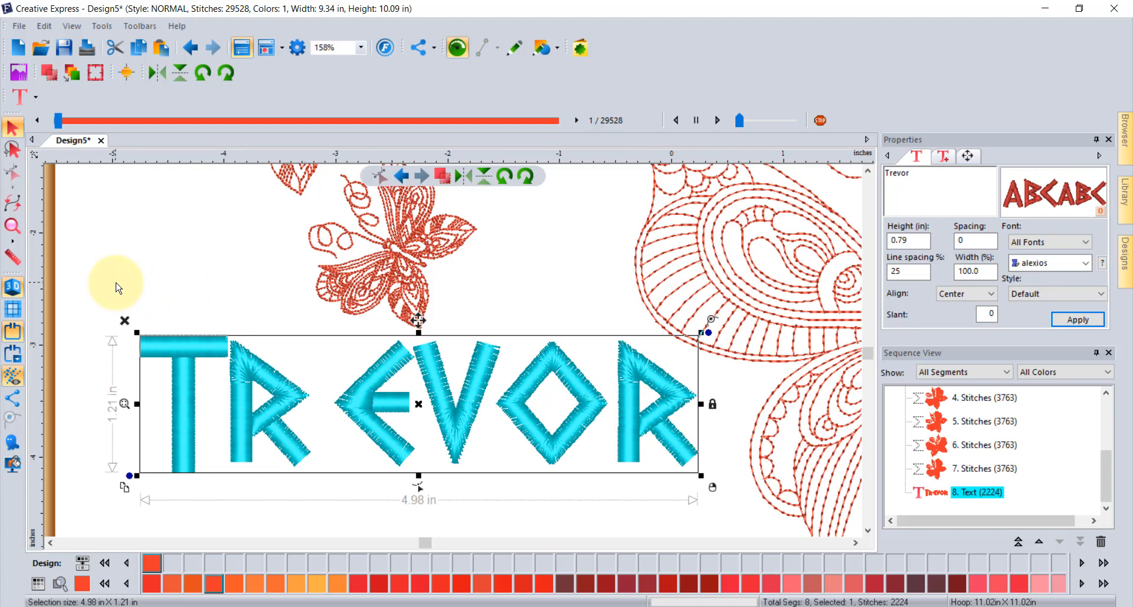
# - Edit the name lettering with the Text tool and tighten the gap between its second and third letters, narrowing it to about 4.81 in
pyautogui.click(21, 96)
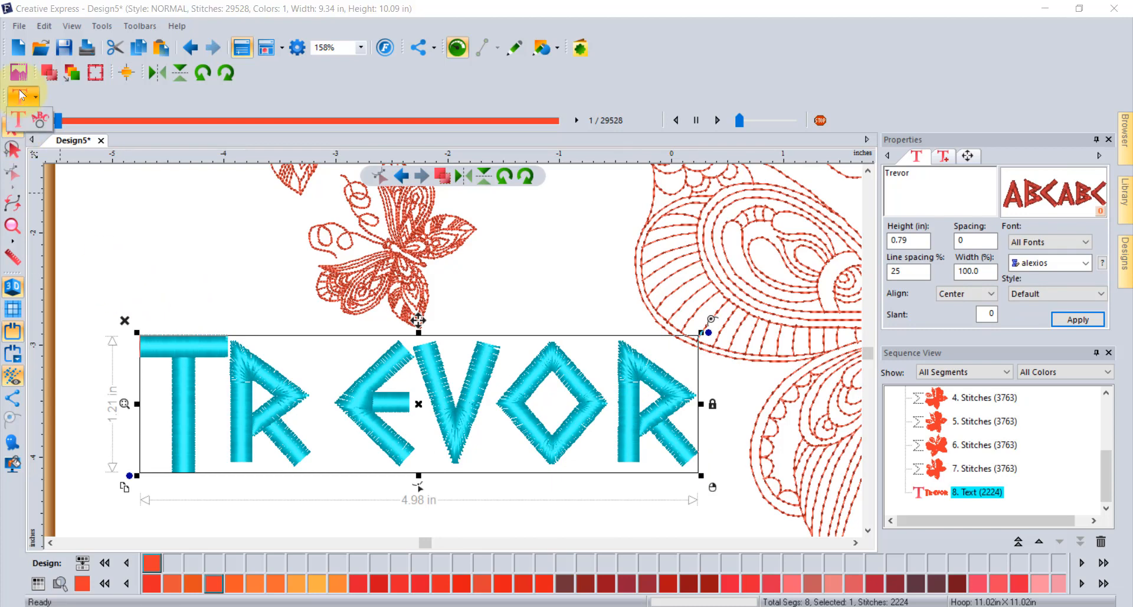
pyautogui.click(20, 123)
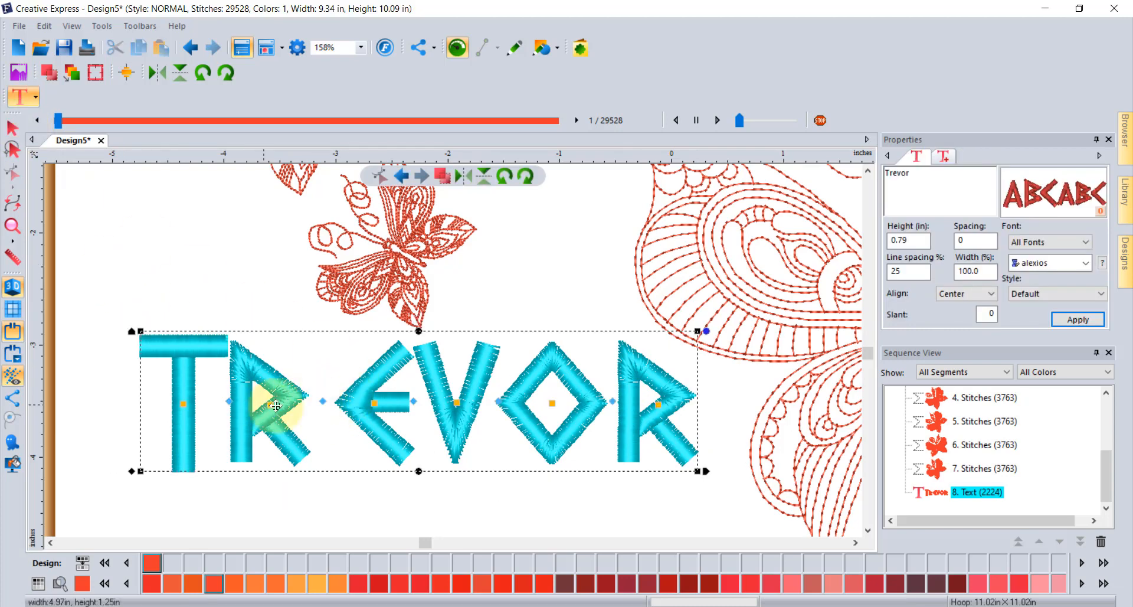
pyautogui.moveTo(323, 400); pyautogui.dragTo(305, 398)
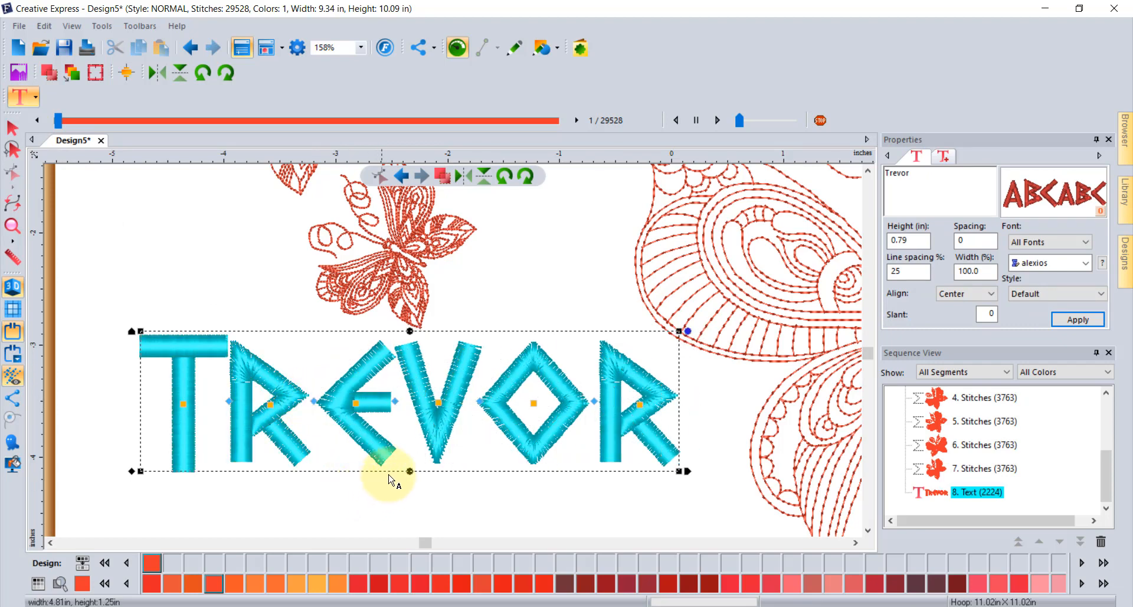
# - Warp the lettering's envelope by bowing the middle of its lower edge upward and its upper edge slightly downward, and finish text editing
pyautogui.moveTo(409, 470); pyautogui.dragTo(406, 534)
pyautogui.scroll(-2, 423, 436)
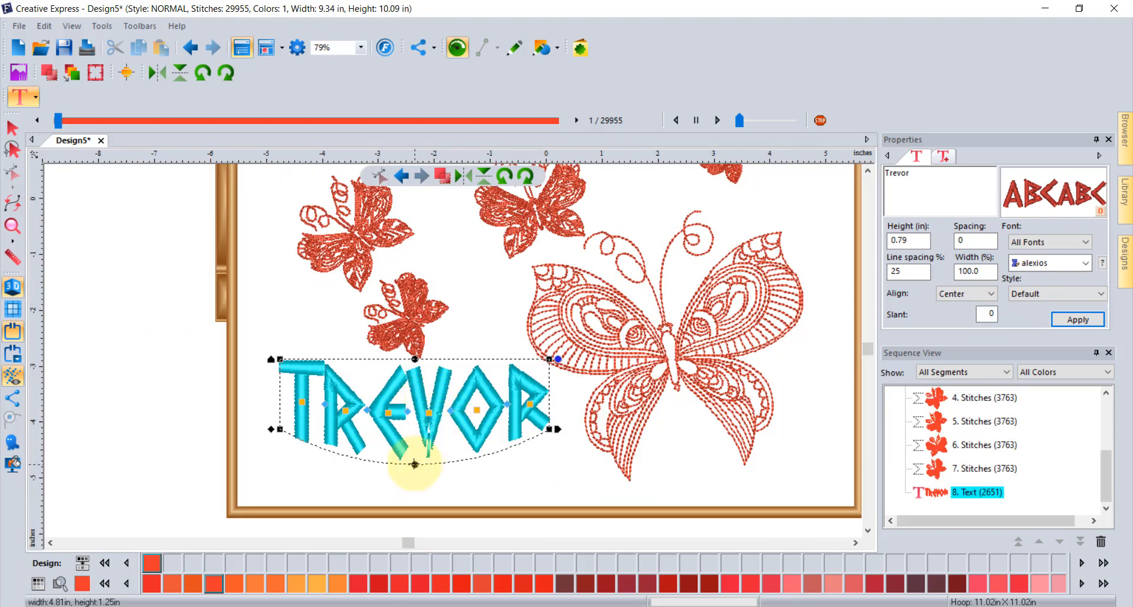
pyautogui.moveTo(415, 463); pyautogui.dragTo(420, 400)
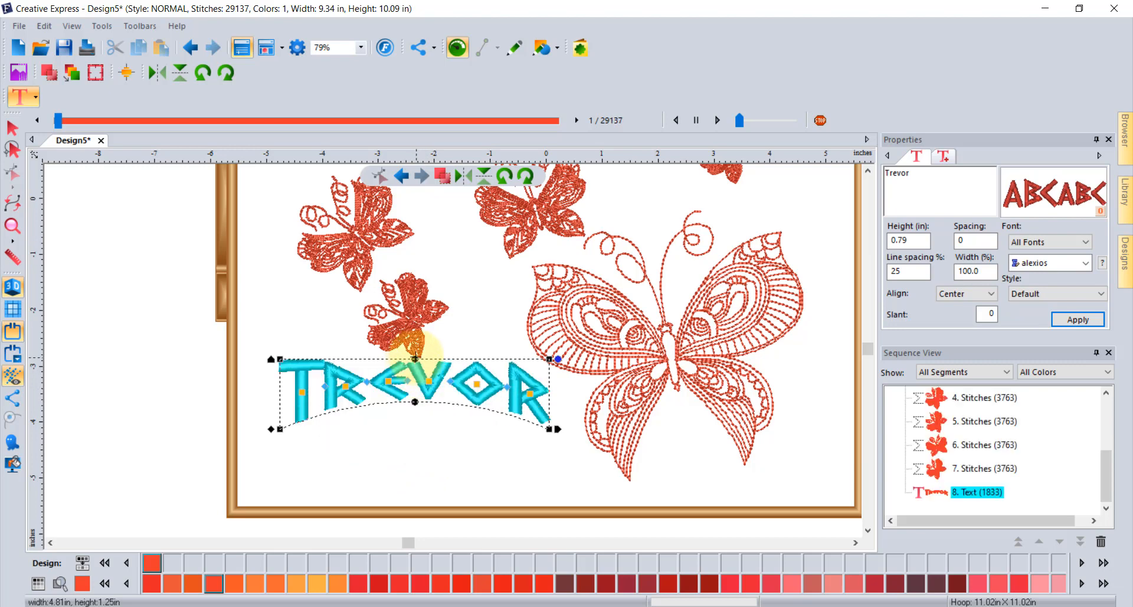
pyautogui.moveTo(415, 357); pyautogui.dragTo(416, 373)
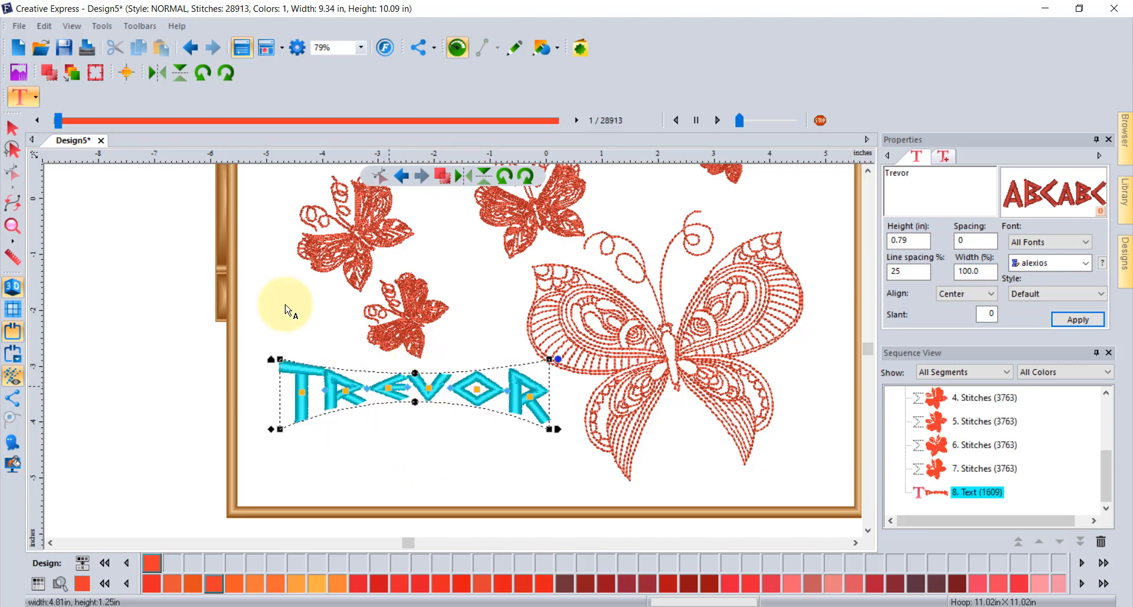
pyautogui.press('Escape')
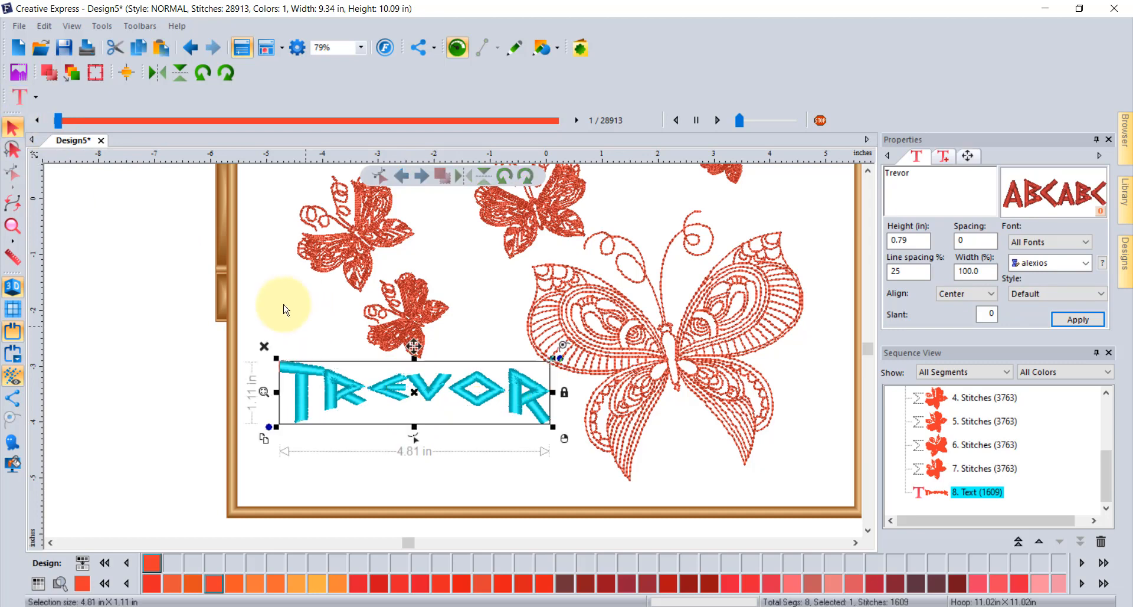
# - Move the warped name lettering slightly down and left, away from the small butterfly, and show the whole hoop
pyautogui.click(263, 283)
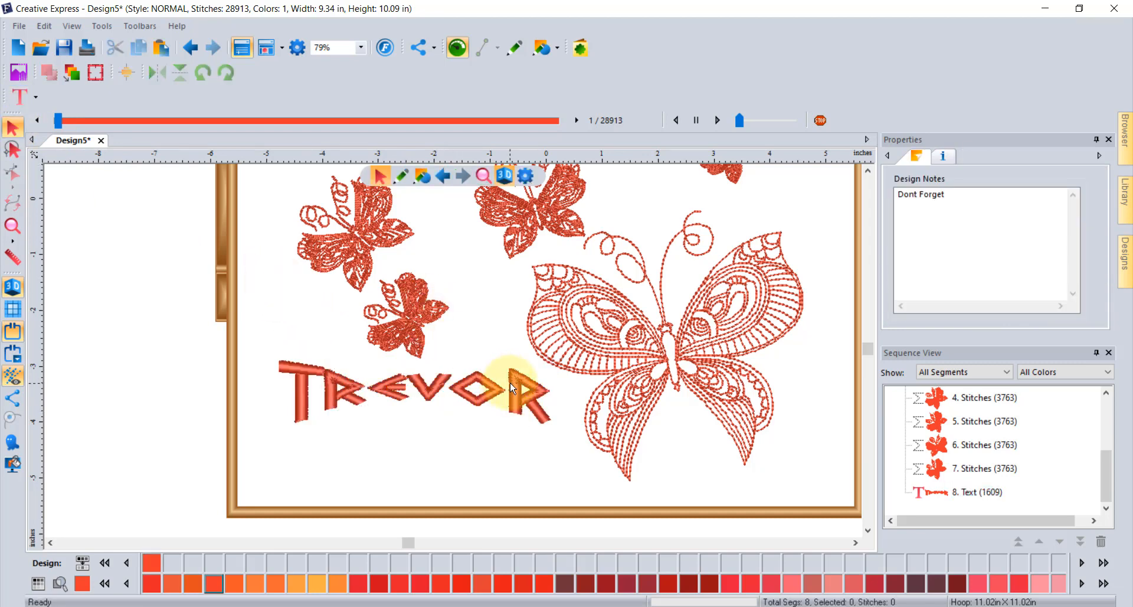
pyautogui.moveTo(510, 383); pyautogui.dragTo(413, 429)
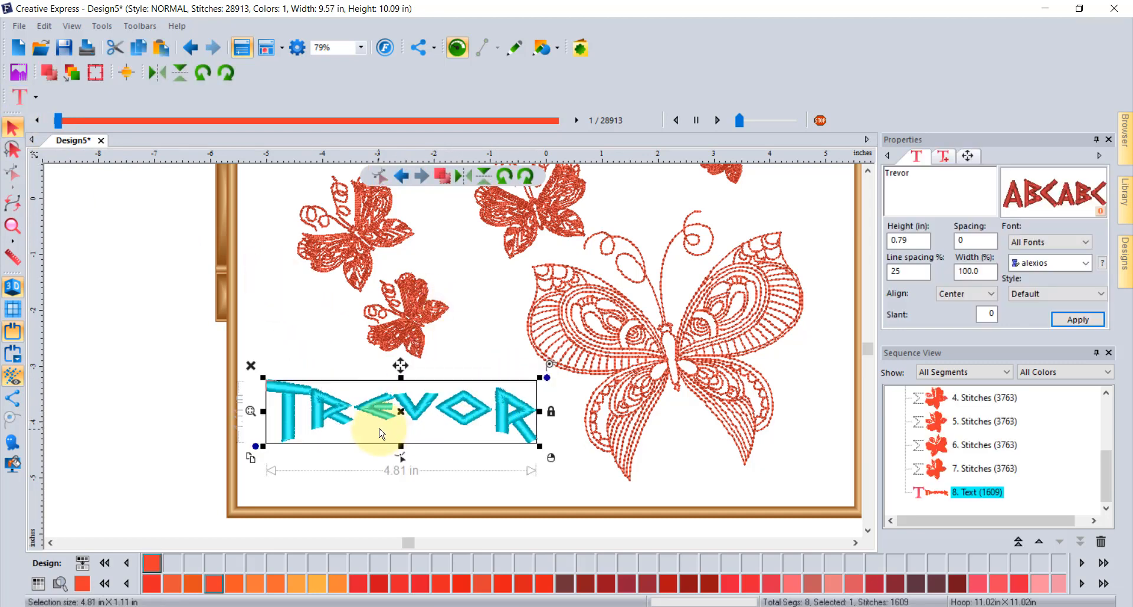
pyautogui.click(427, 490)
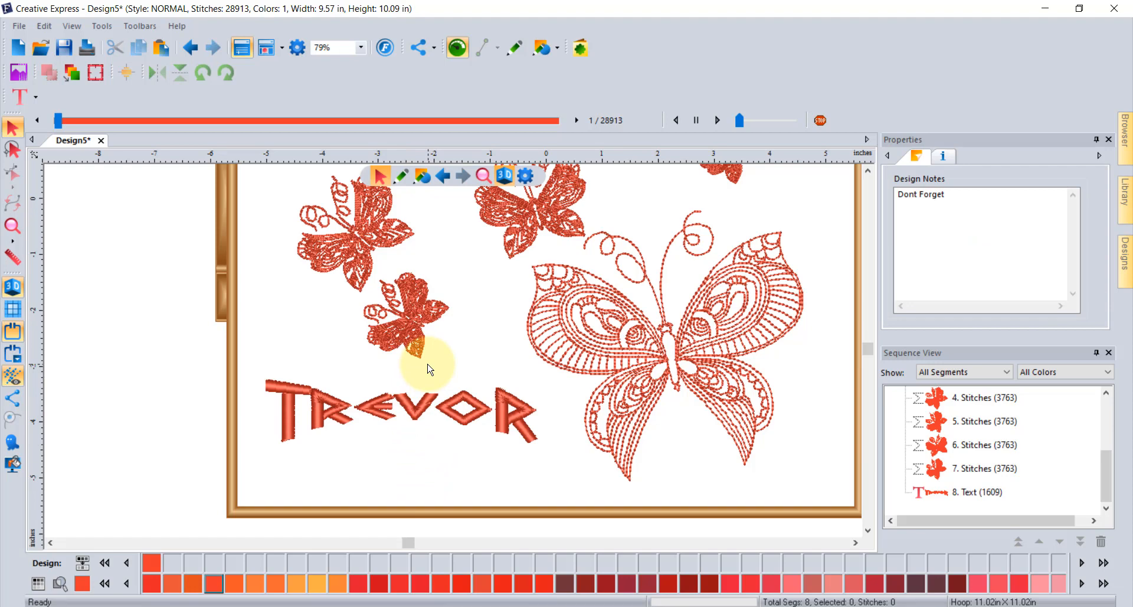
pyautogui.click(13, 226)
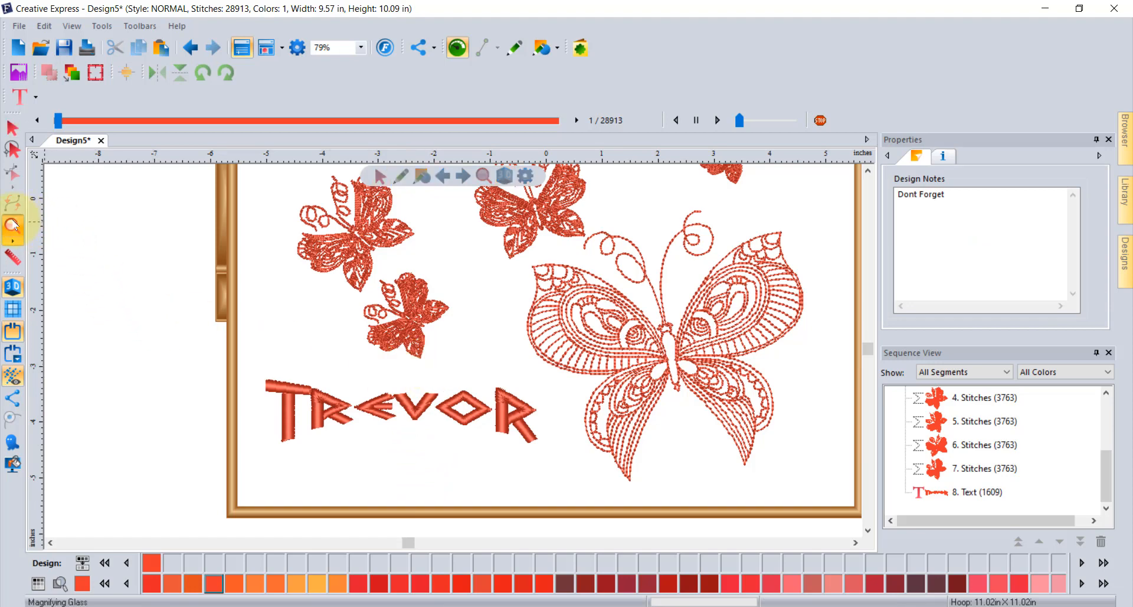
pyautogui.rightClick(405, 304)
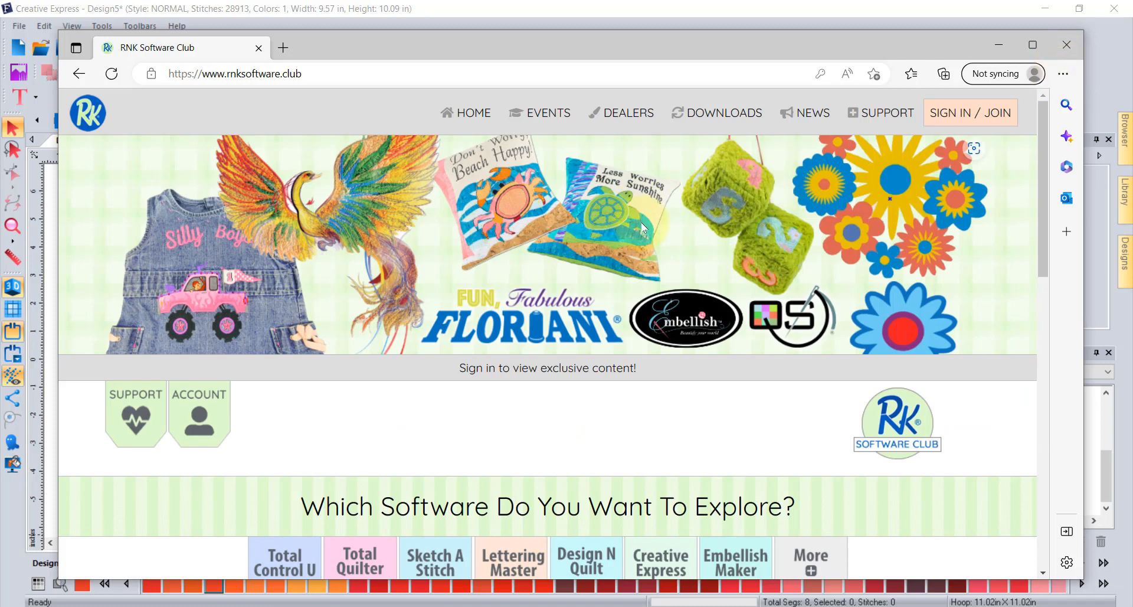
# - In the web browser, open the Creative Express page of the RNK Software Club site and look through its topics
pyautogui.scroll(-3, 646, 222)
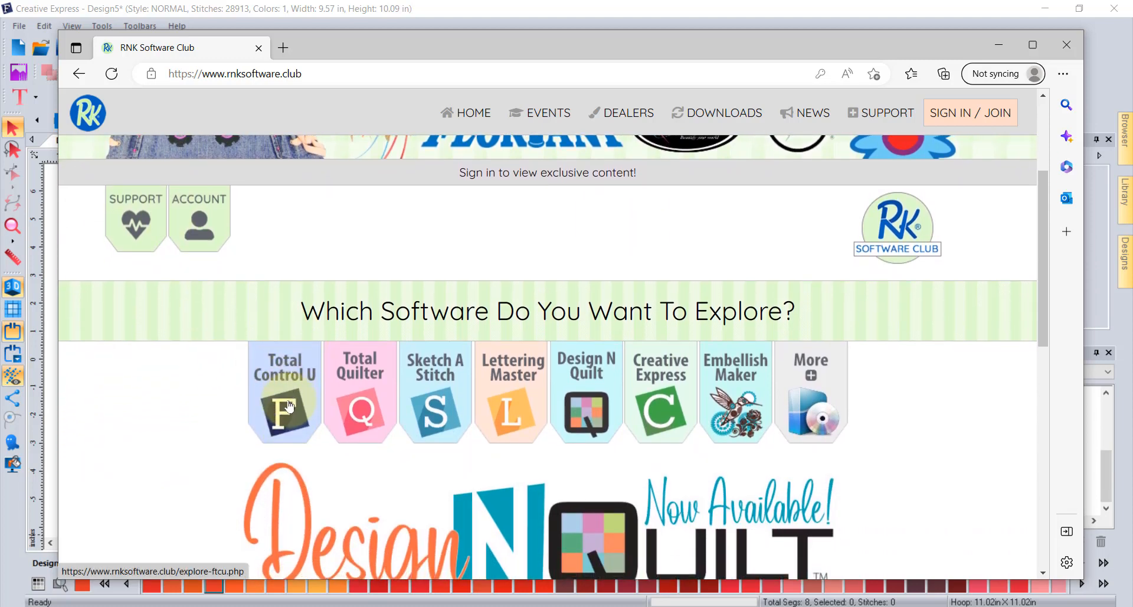
pyautogui.scroll(-1, 289, 407)
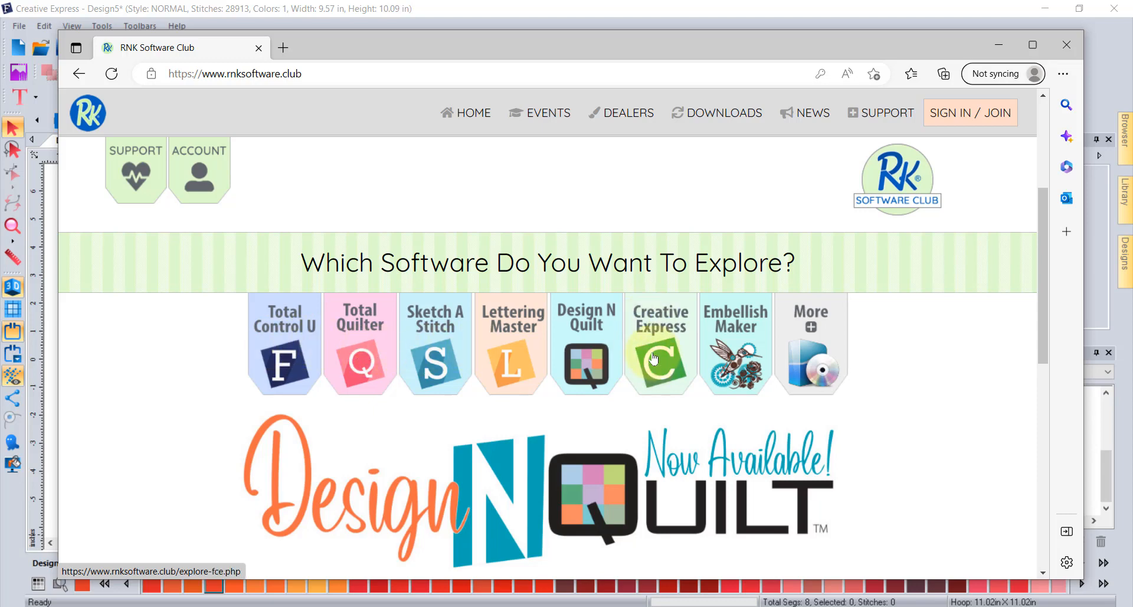
pyautogui.click(664, 340)
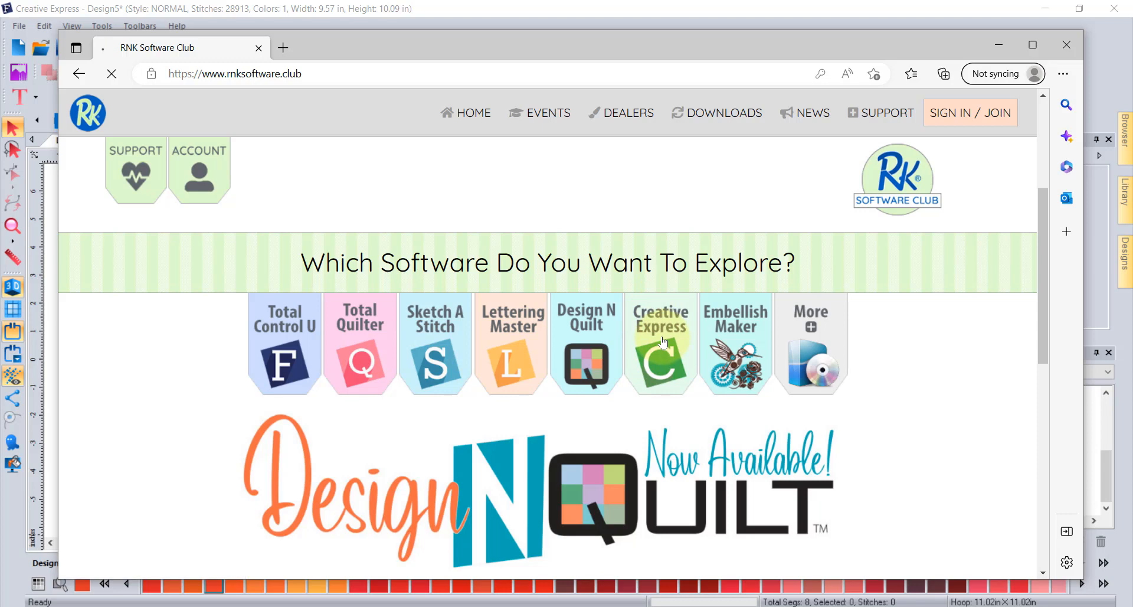
pyautogui.scroll(-4, 663, 340)
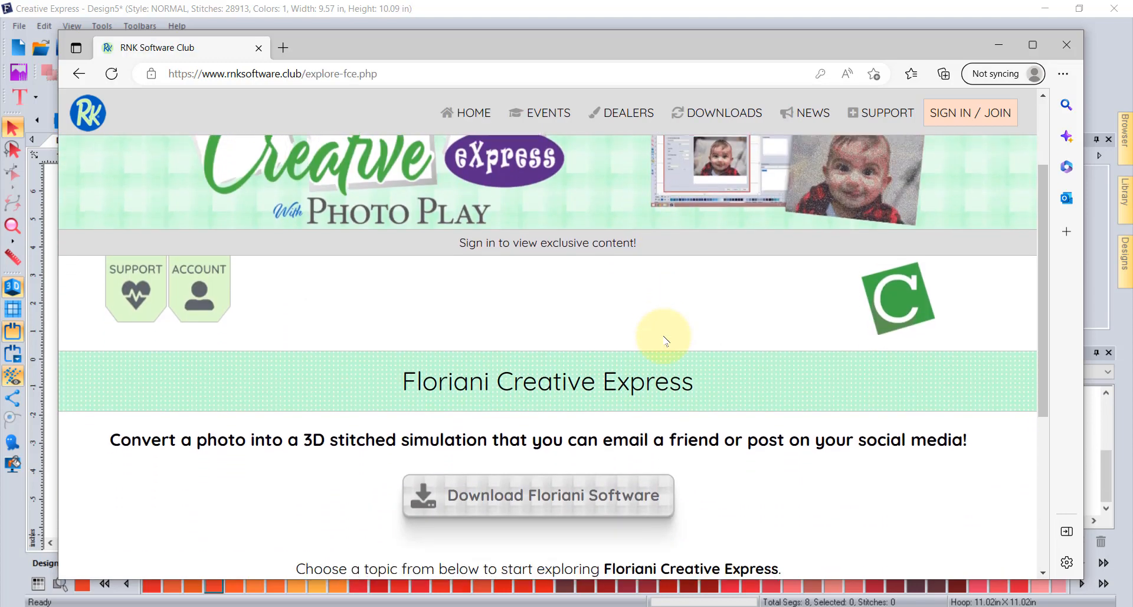
pyautogui.scroll(-3, 886, 334)
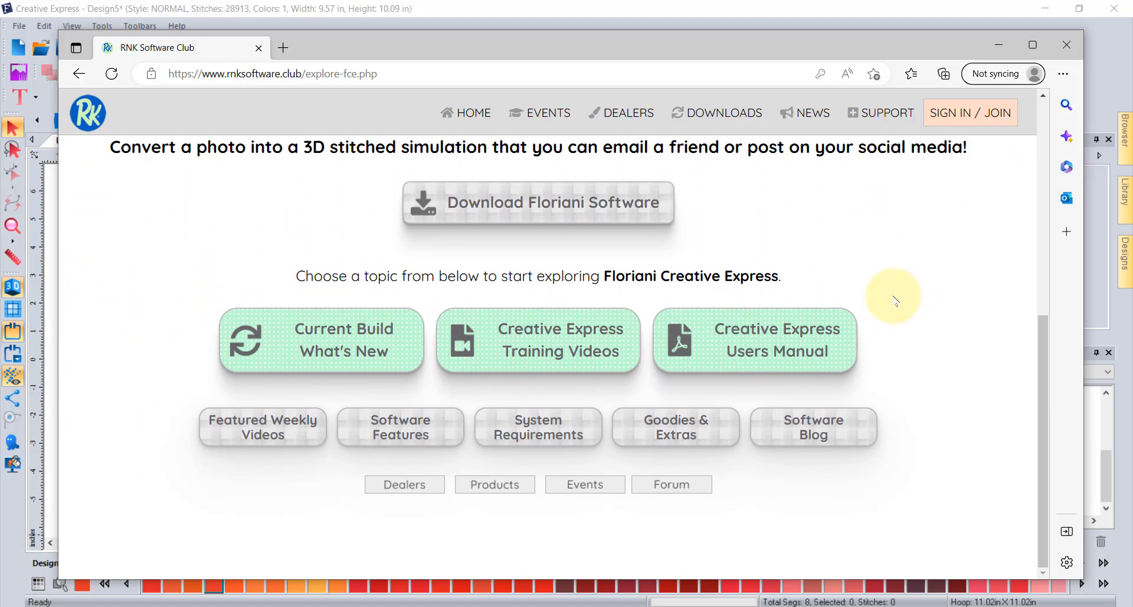
# - Open the Download Floriani Software page, examine the current build details and the download link, and close the browser
pyautogui.click(564, 202)
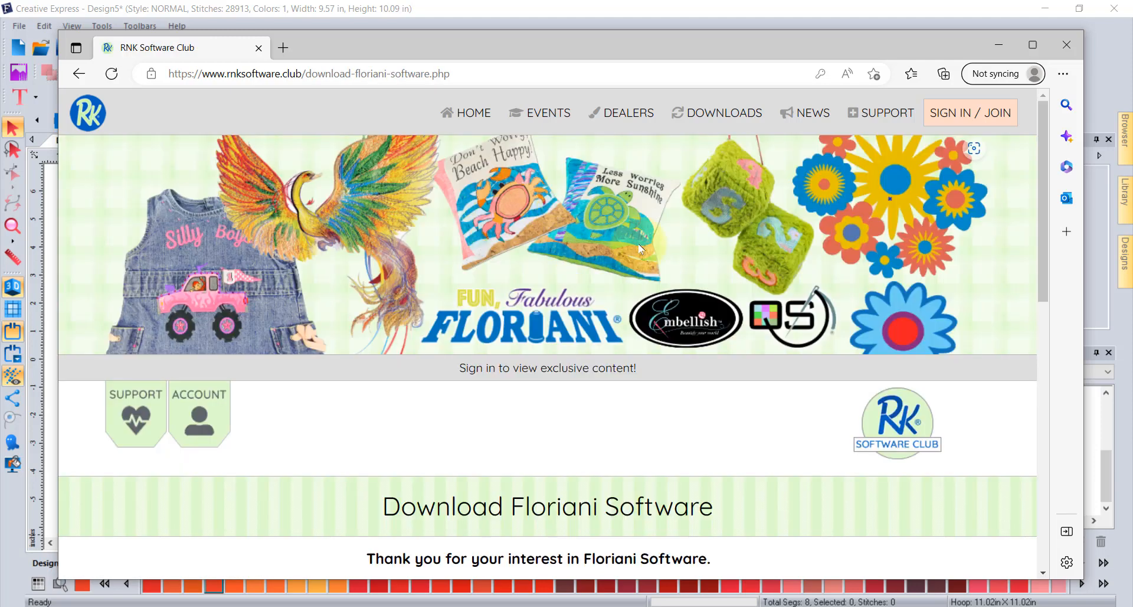
pyautogui.scroll(-2, 691, 252)
pyautogui.scroll(-3, 691, 253)
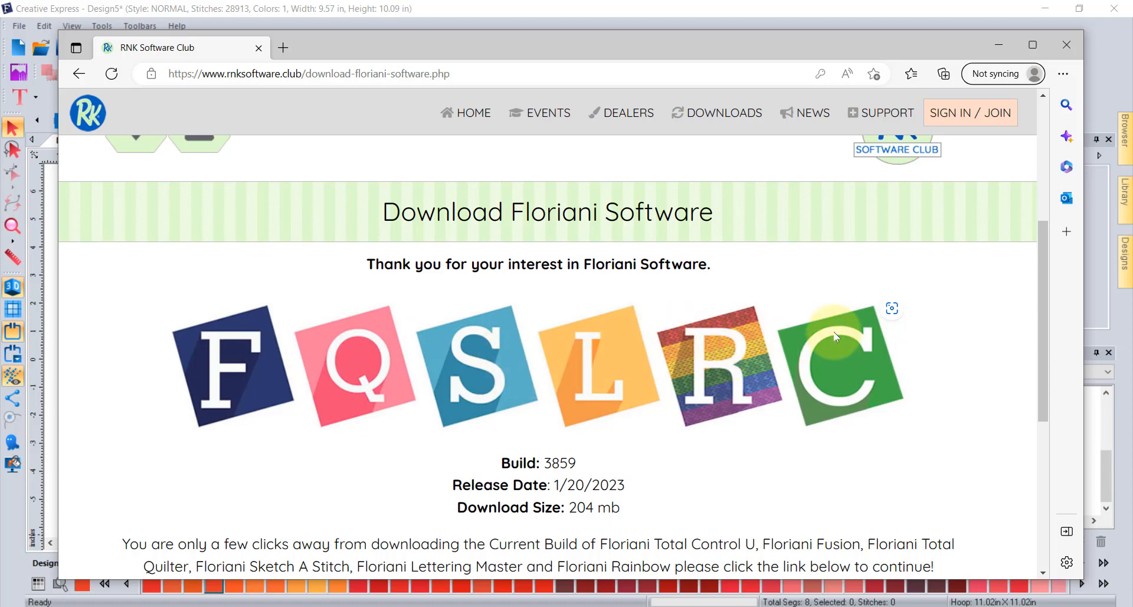
pyautogui.scroll(-1, 834, 343)
pyautogui.scroll(-1, 545, 415)
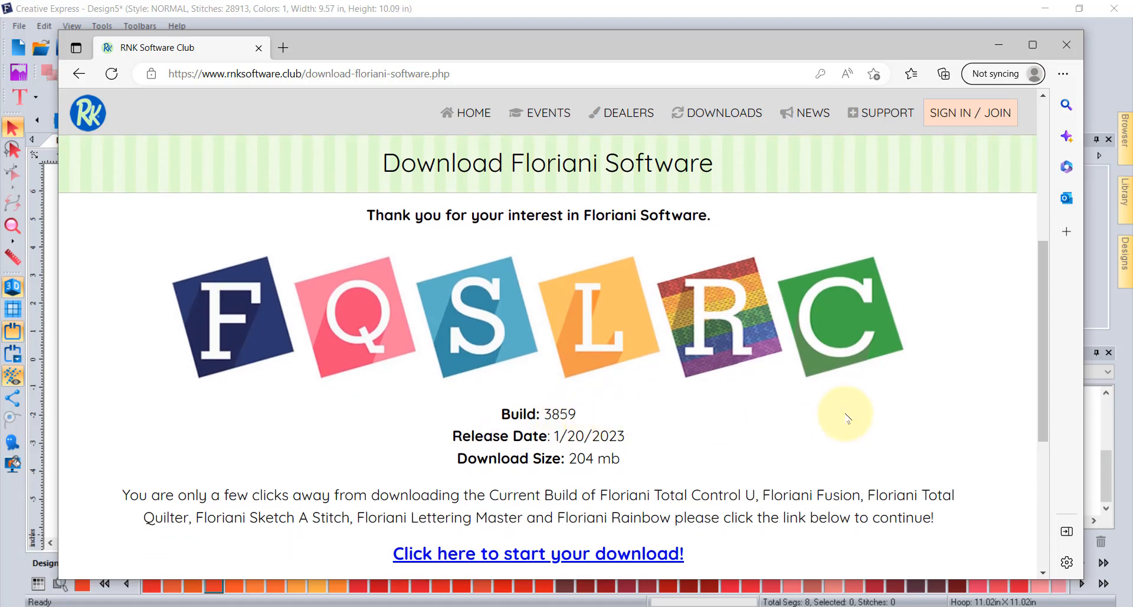
pyautogui.scroll(-1, 848, 417)
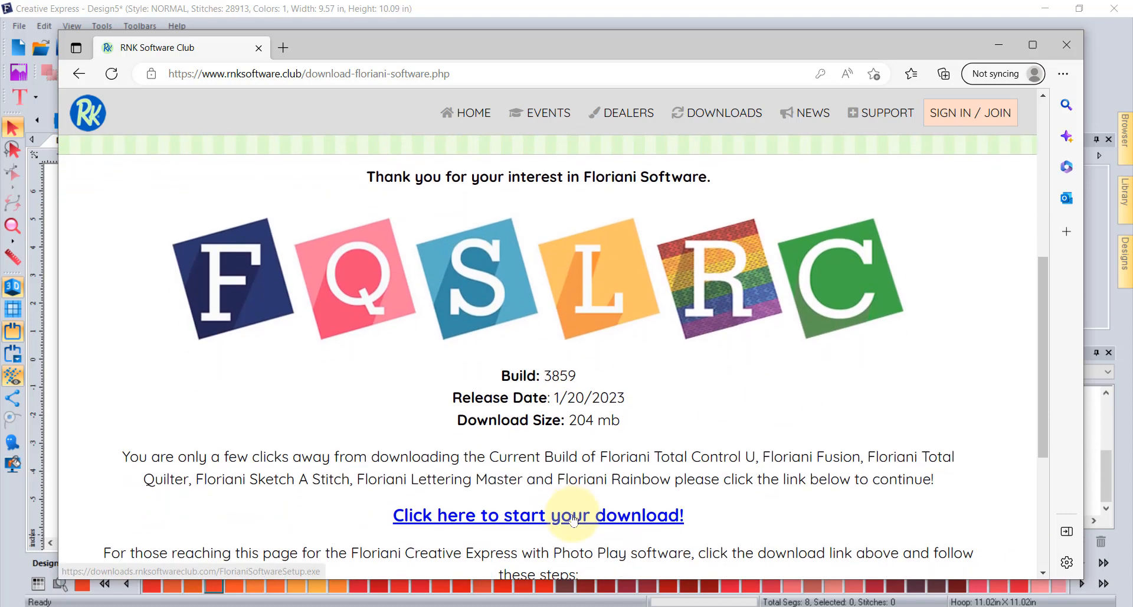
pyautogui.scroll(7, 896, 413)
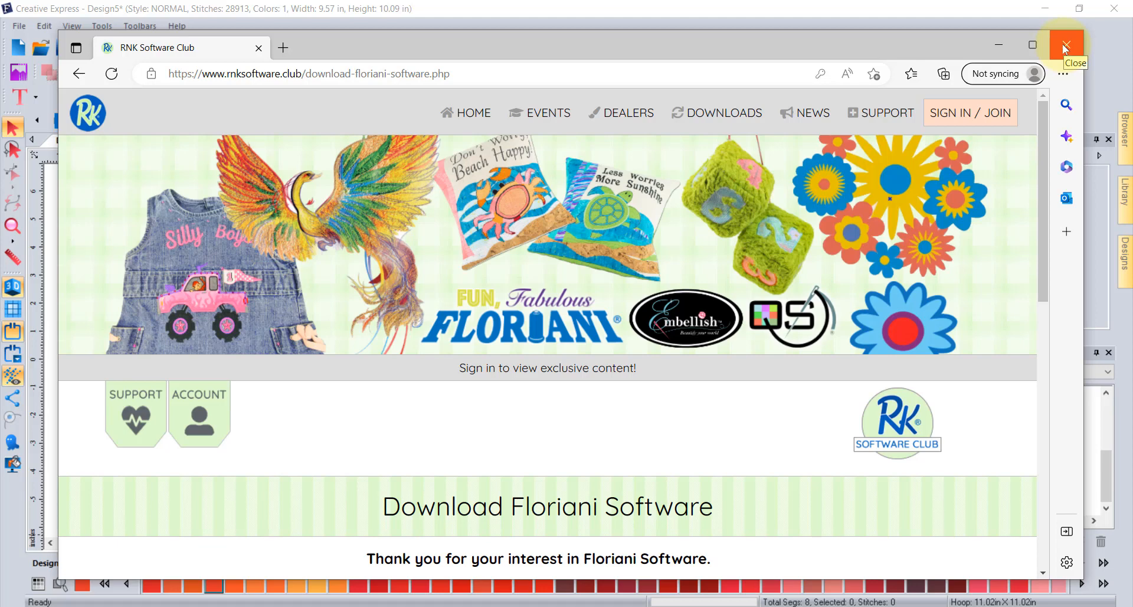
pyautogui.click(1065, 45)
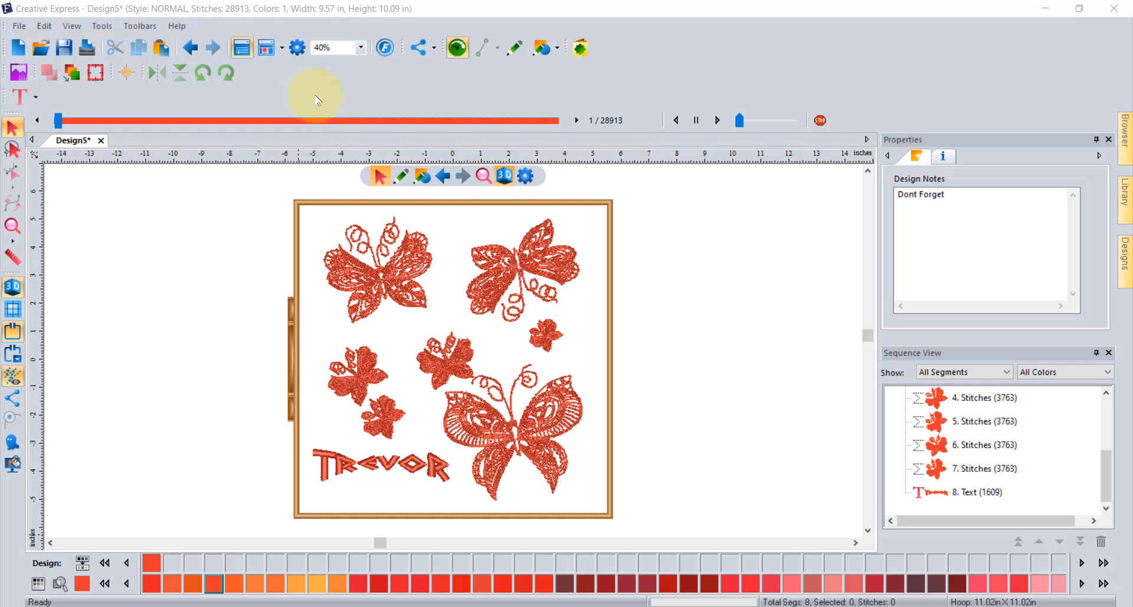
# - Open the License Activator, choose Floriani Total Control U as the product, and activate the serial number field
pyautogui.click(176, 29)
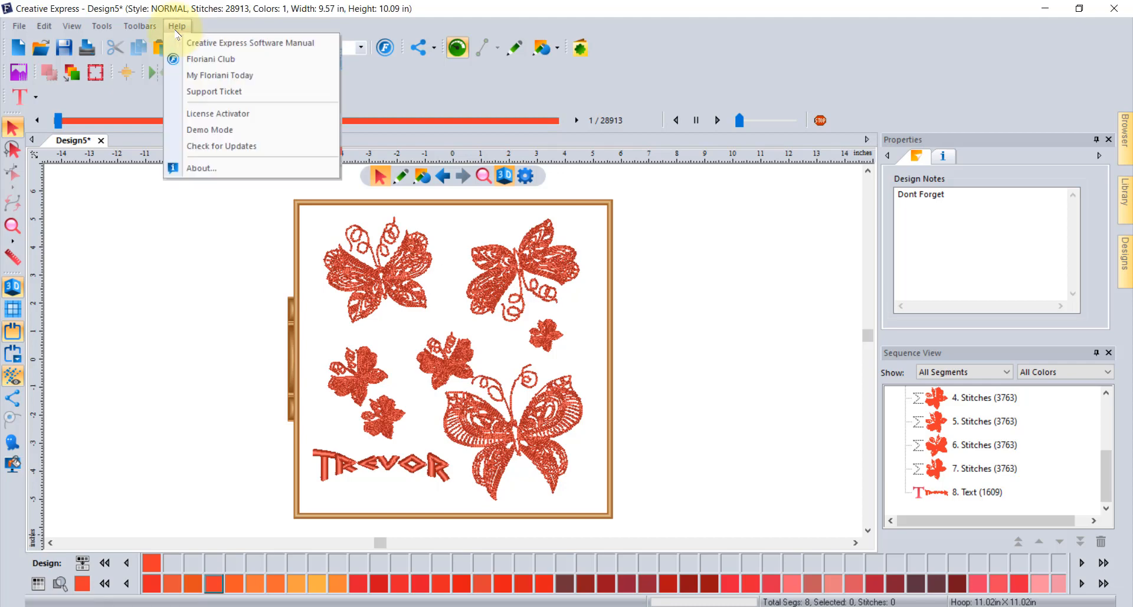
pyautogui.click(213, 114)
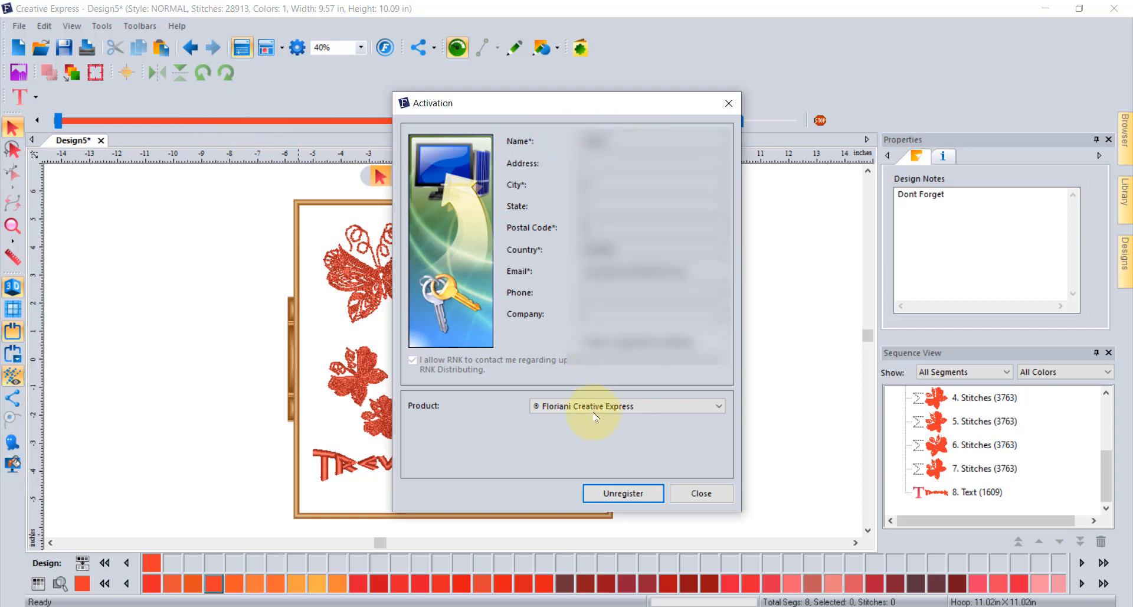
pyautogui.click(623, 411)
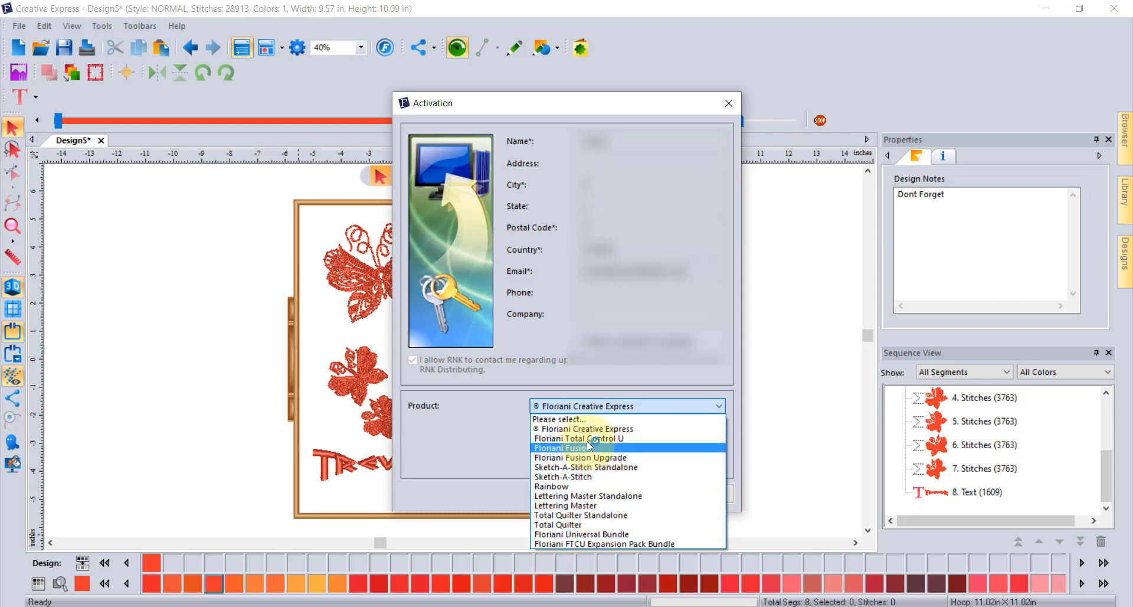
pyautogui.click(620, 439)
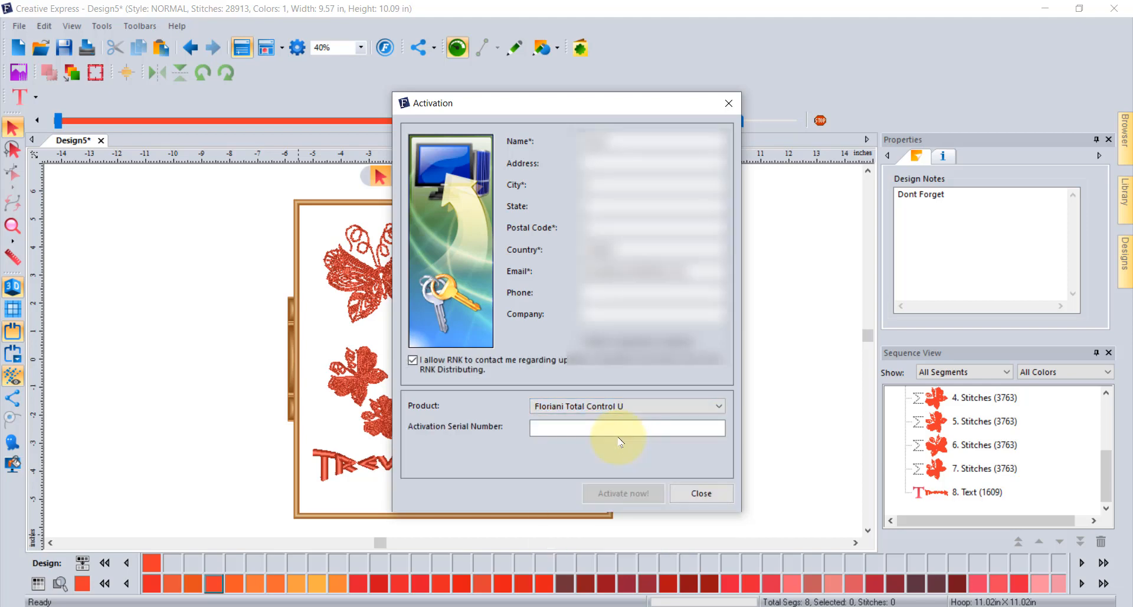
pyautogui.click(537, 429)
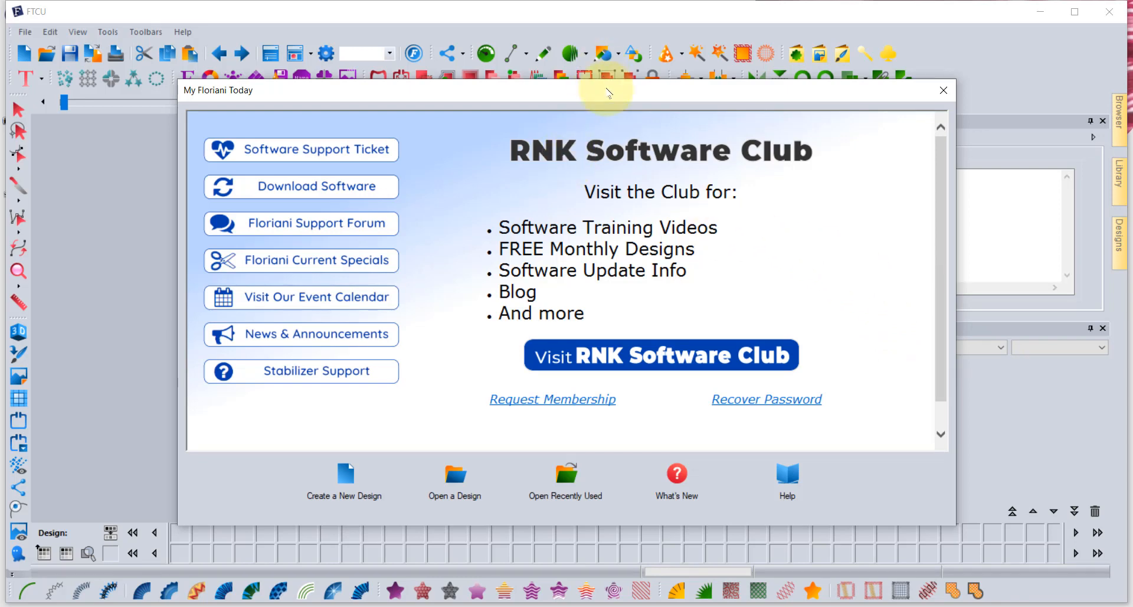
# - In FTCU, dismiss the My Floriani Today window and place blue bird.waf from the Designs collection on the blank Design1 page
pyautogui.moveTo(609, 96); pyautogui.dragTo(572, 100)
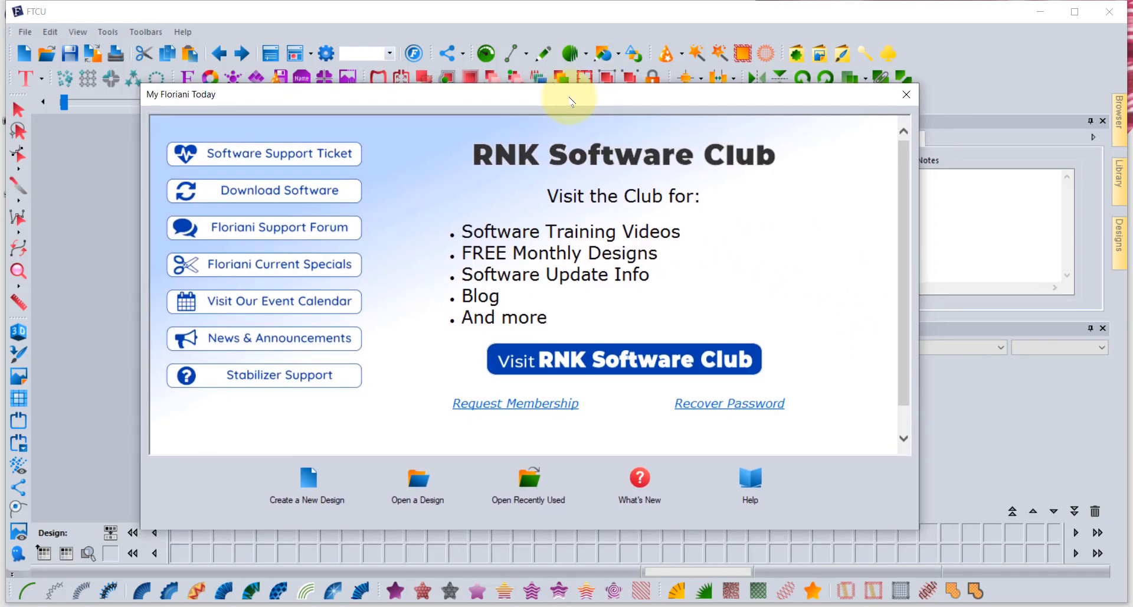
pyautogui.click(907, 95)
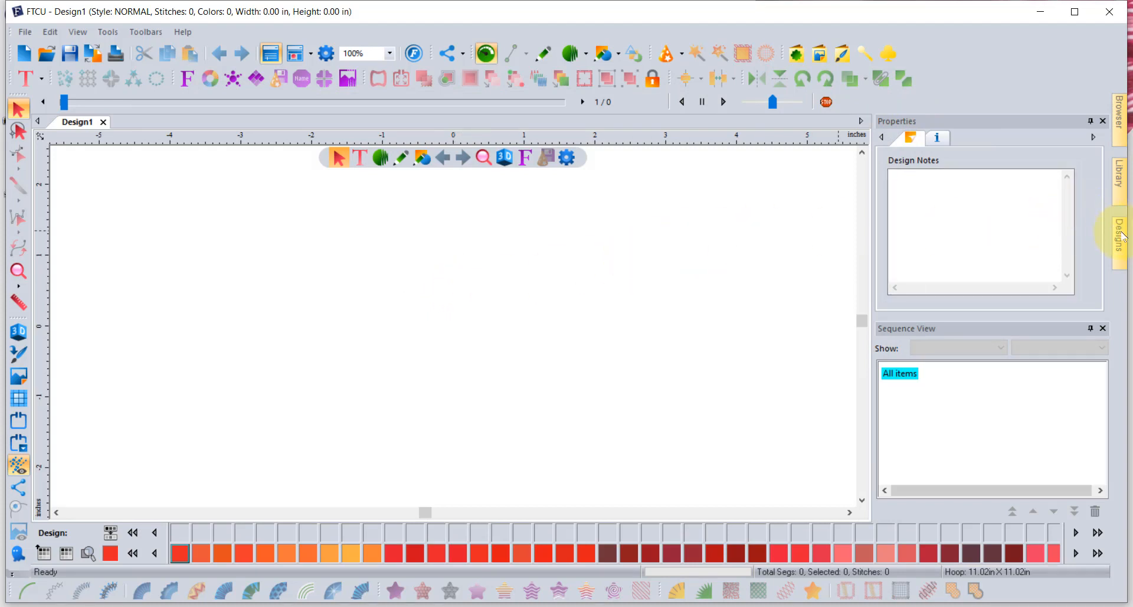
pyautogui.moveTo(1121, 235)
pyautogui.moveTo(1120, 125)
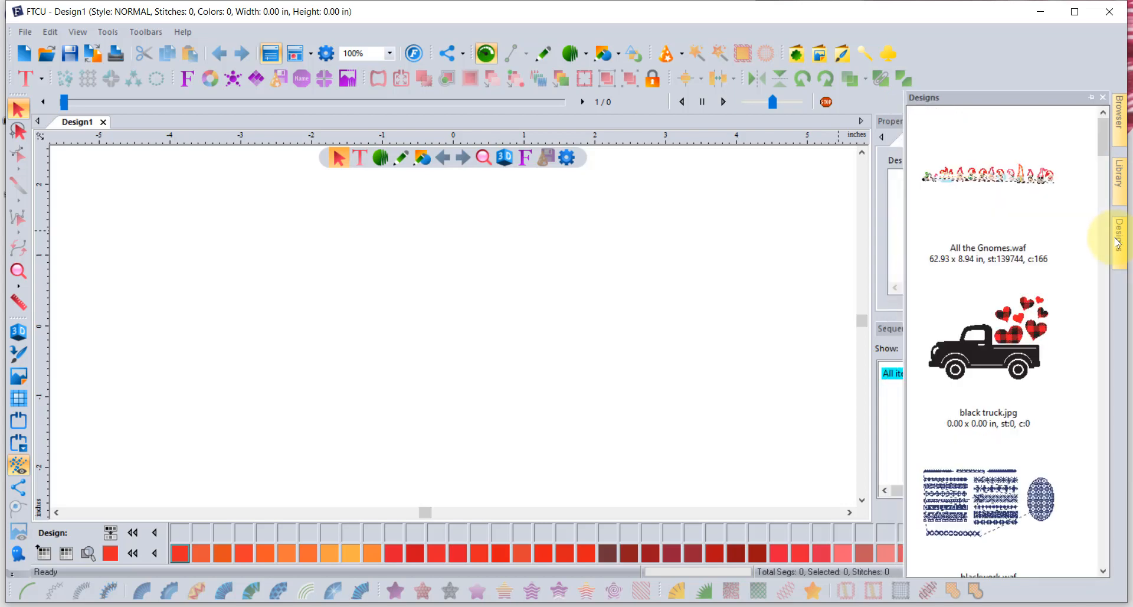
pyautogui.scroll(-5, 1040, 287)
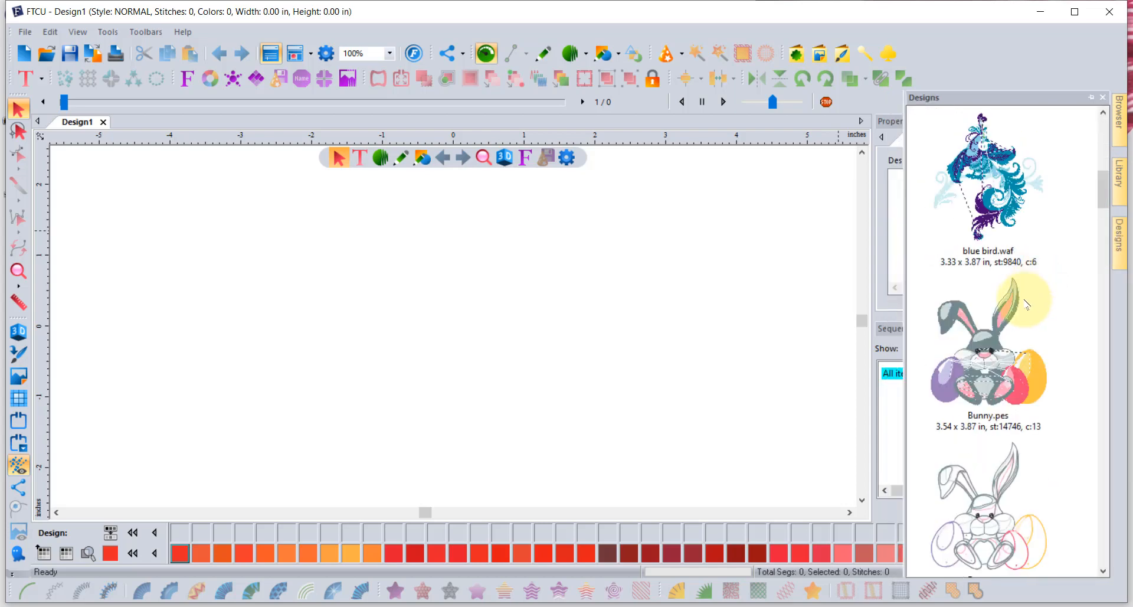
pyautogui.moveTo(1010, 219); pyautogui.dragTo(536, 286)
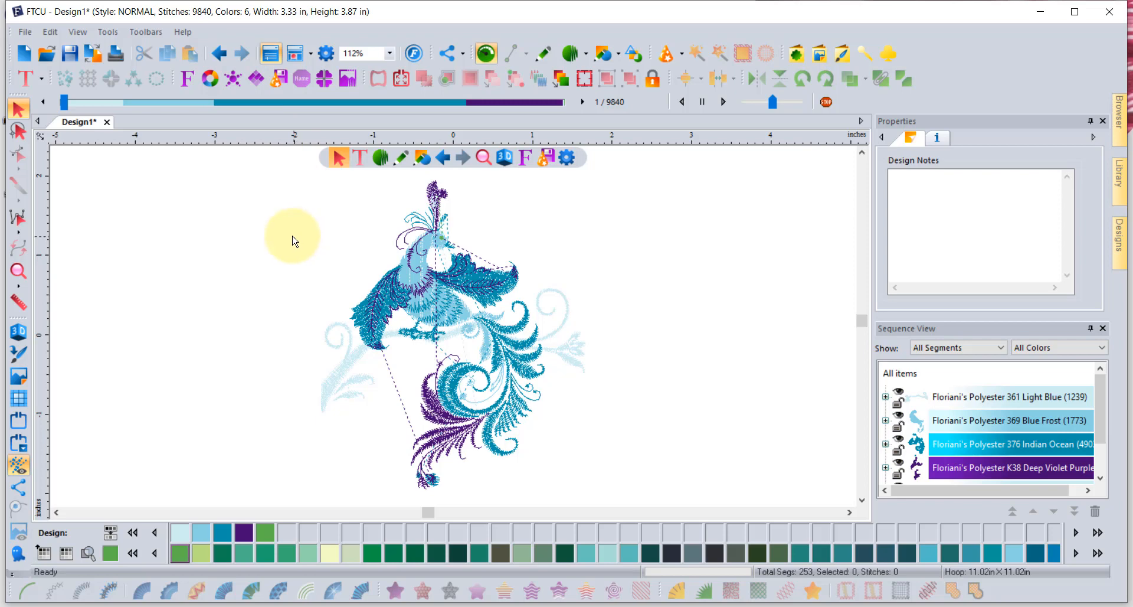
# - Add a MY TEXT lettering object in the empty area above and to the left of the bird, using the Text tool
pyautogui.click(26, 77)
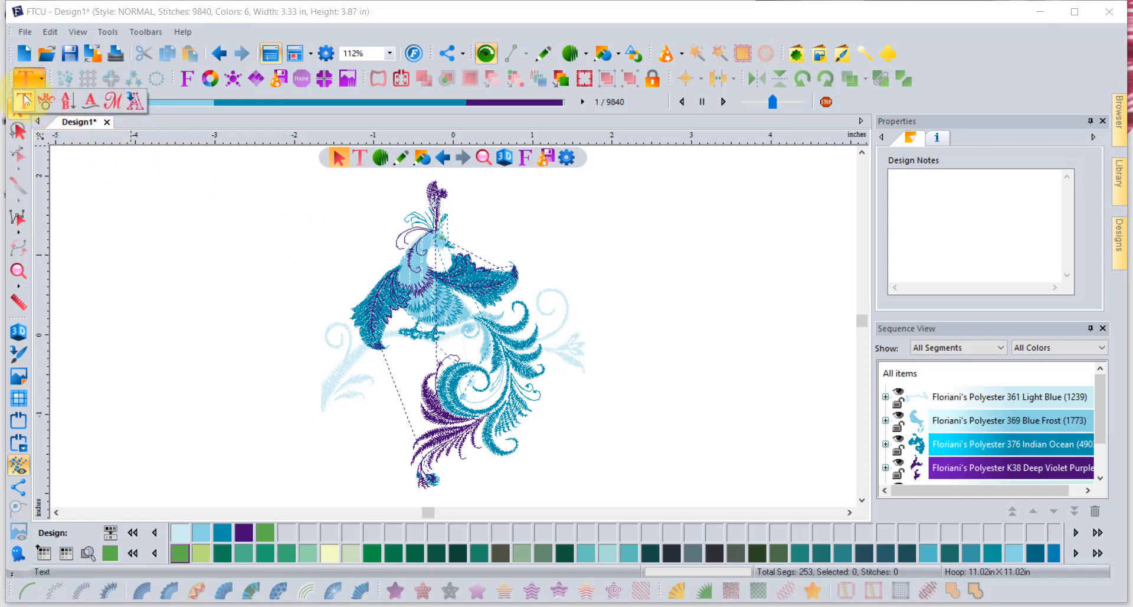
pyautogui.click(24, 100)
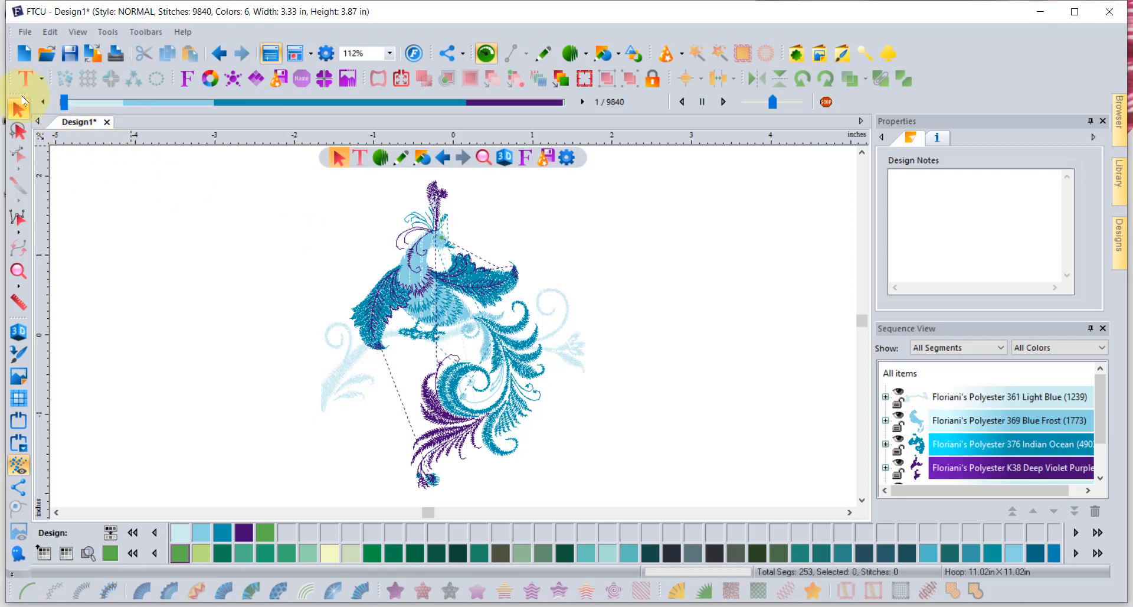
pyautogui.click(147, 203)
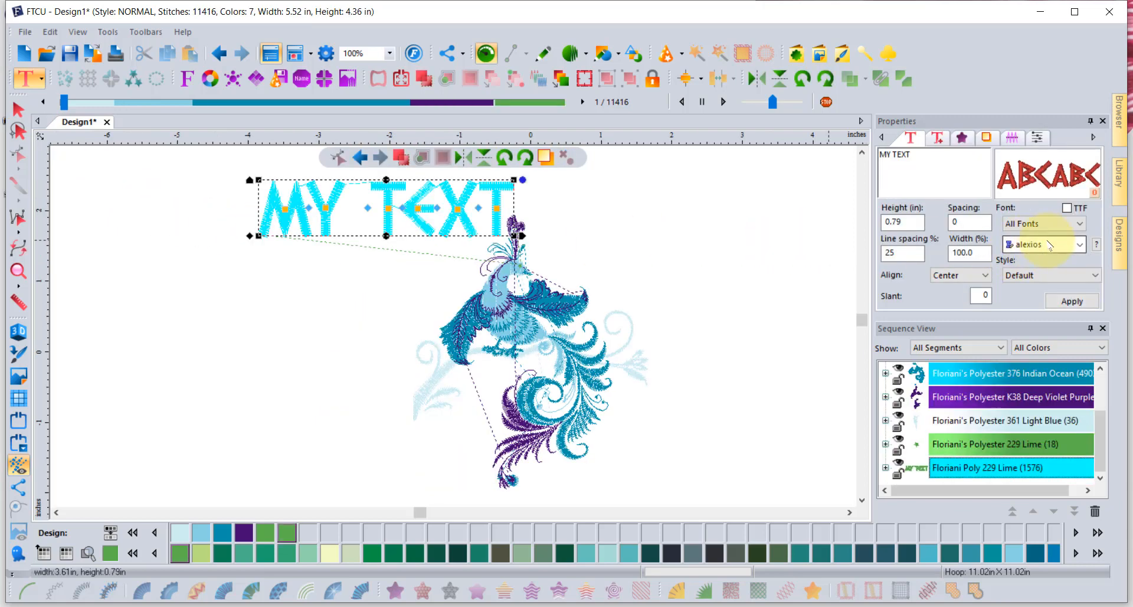
# - Browse the fonts available for the lettering, from the start of the alphabet towards its end, and keep alexios
pyautogui.click(1050, 244)
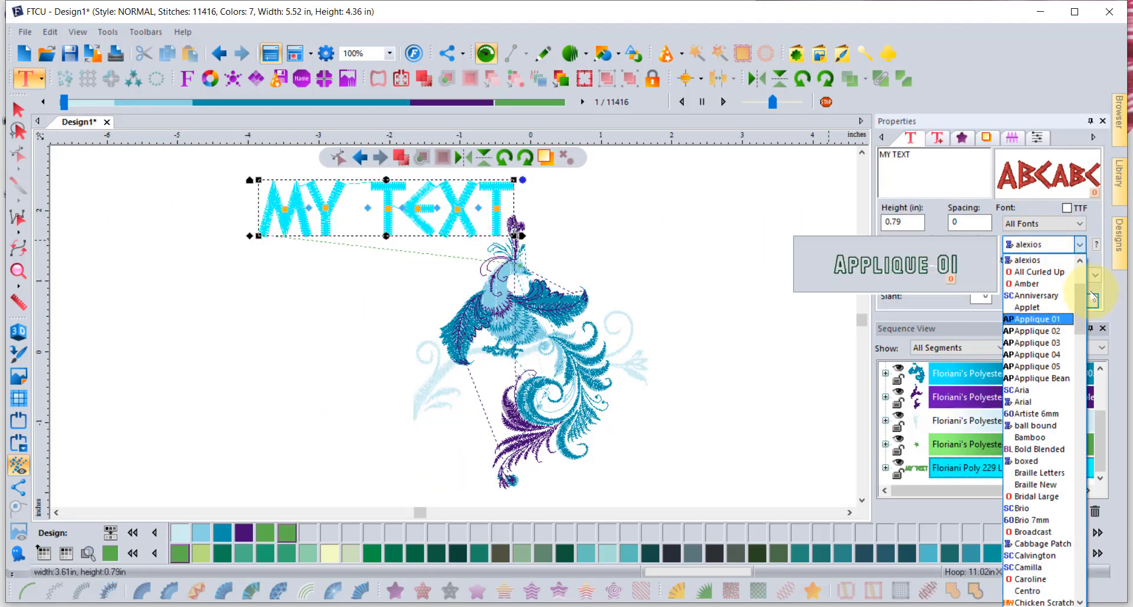
pyautogui.moveTo(1081, 298); pyautogui.dragTo(1076, 552)
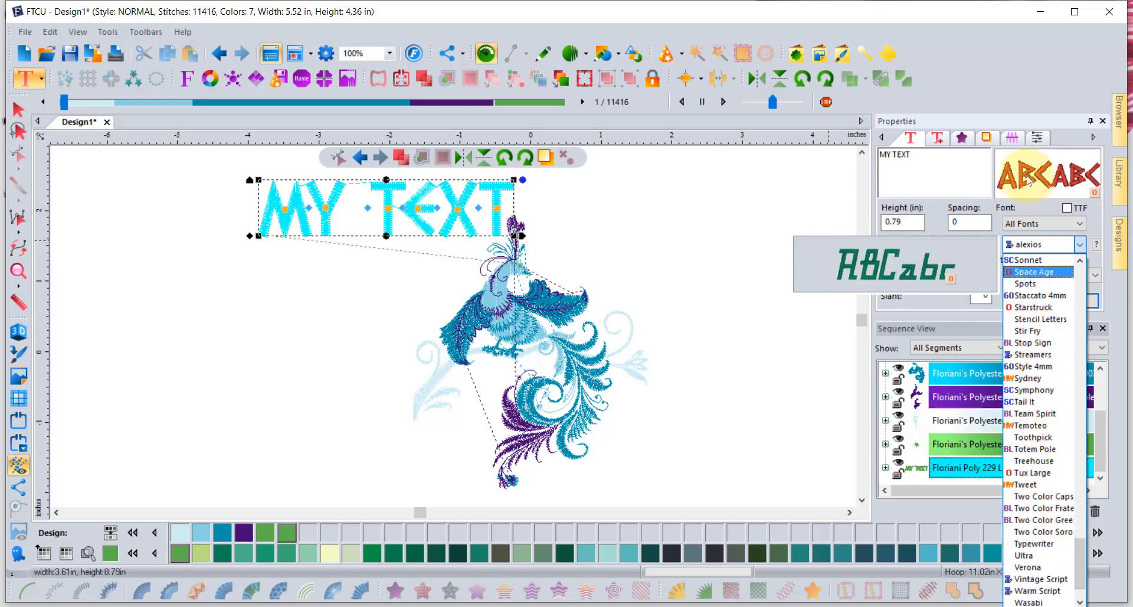
pyautogui.click(1019, 62)
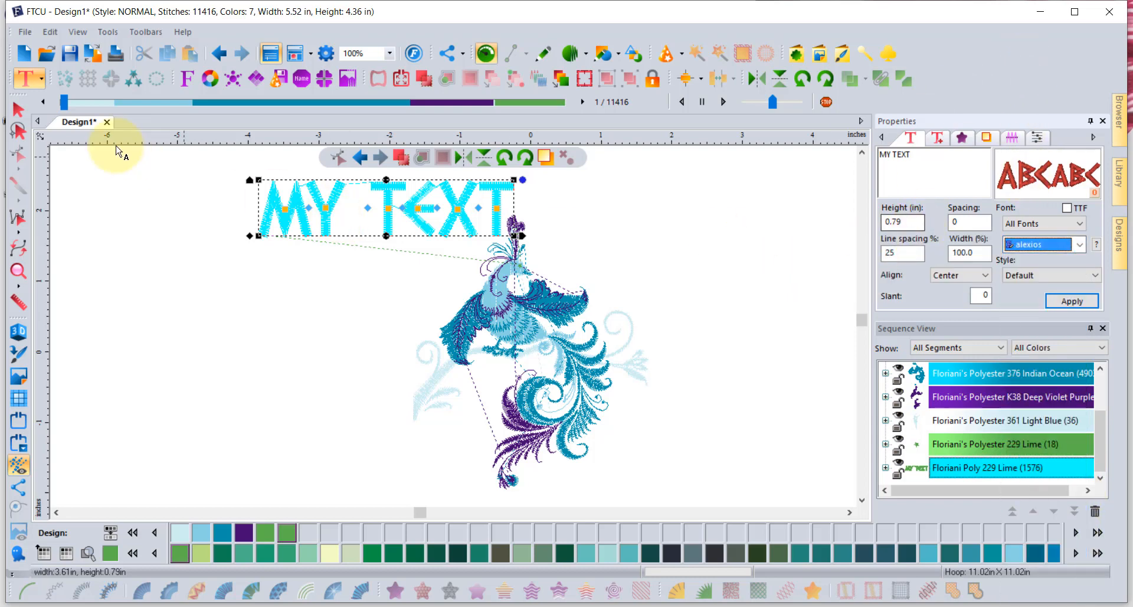
# - Move the MY TEXT lettering down and to the left, clear of the bird, and deselect it
pyautogui.click(18, 109)
pyautogui.click(389, 200)
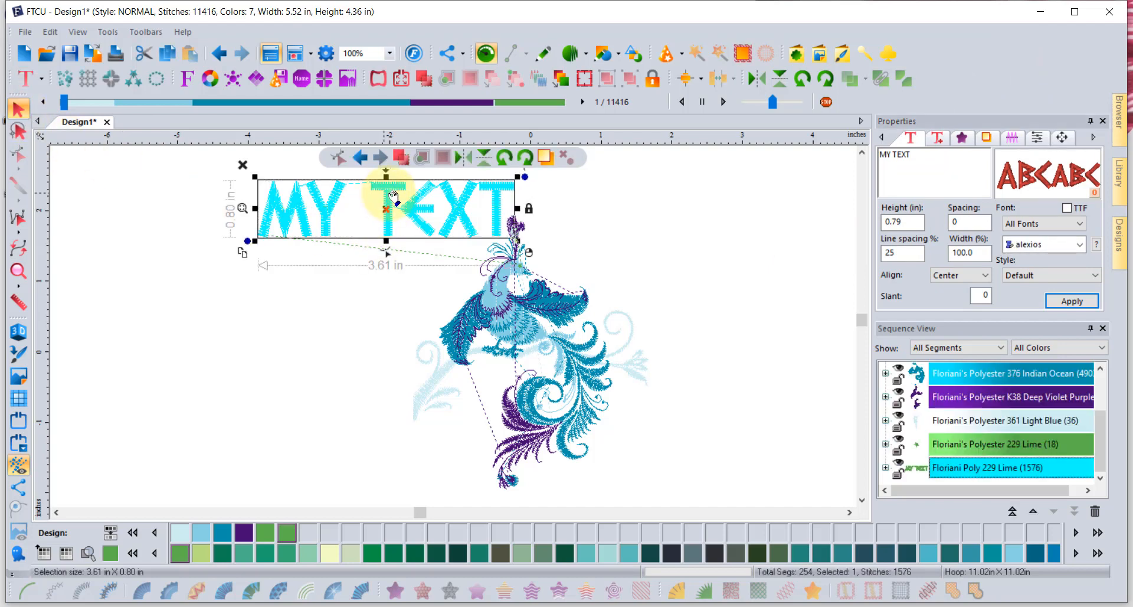
pyautogui.moveTo(389, 192); pyautogui.dragTo(273, 309)
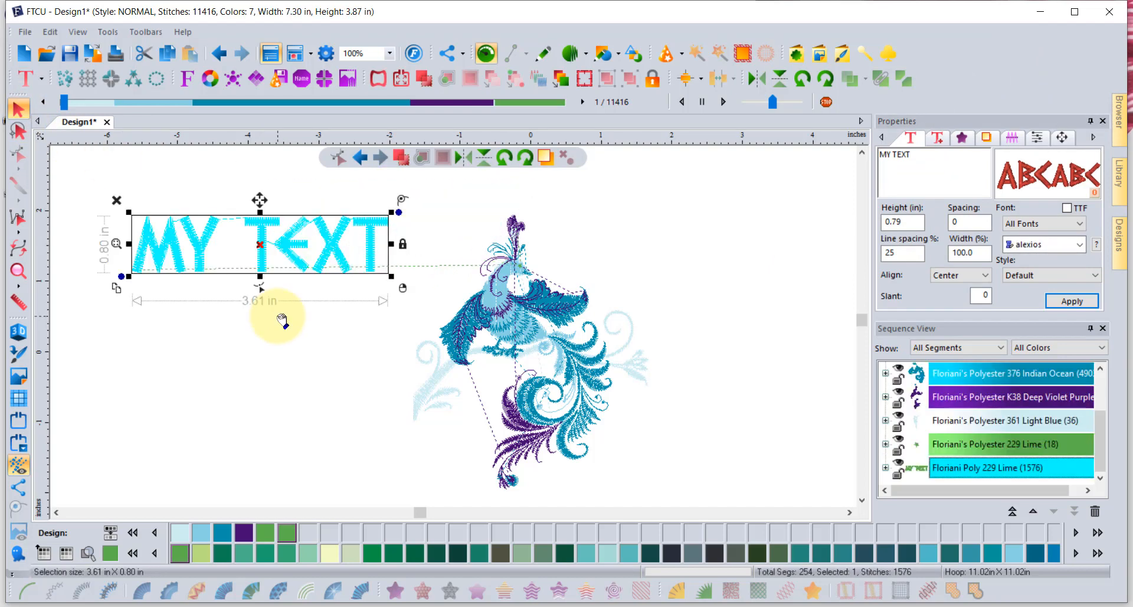
pyautogui.click(67, 189)
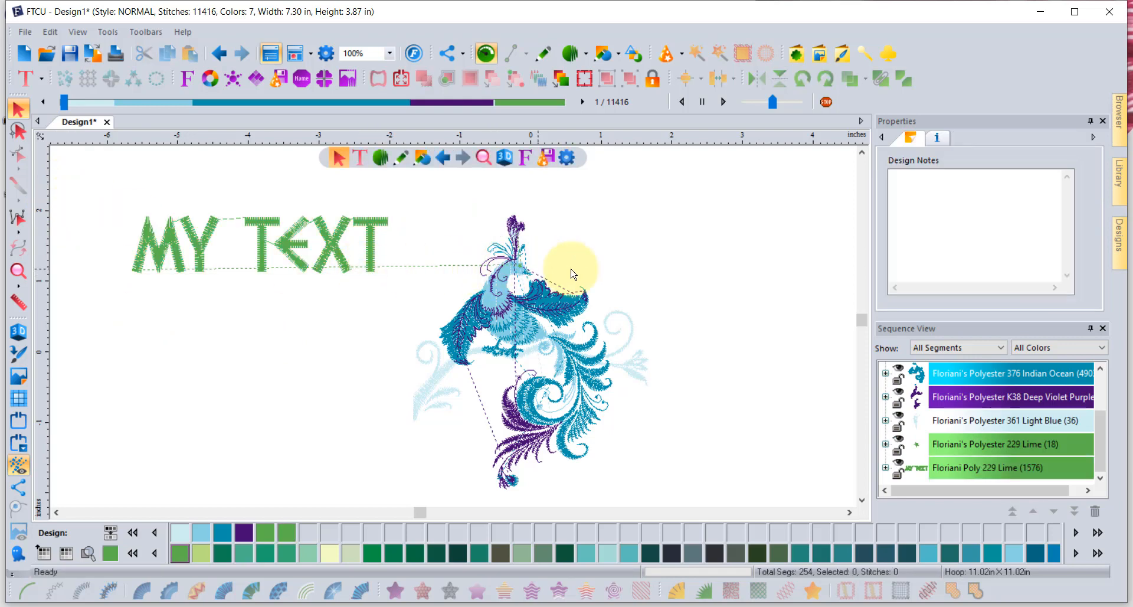
# - Enter a design note consisting of a person's first name followed by SAYS
pyautogui.click(964, 192)
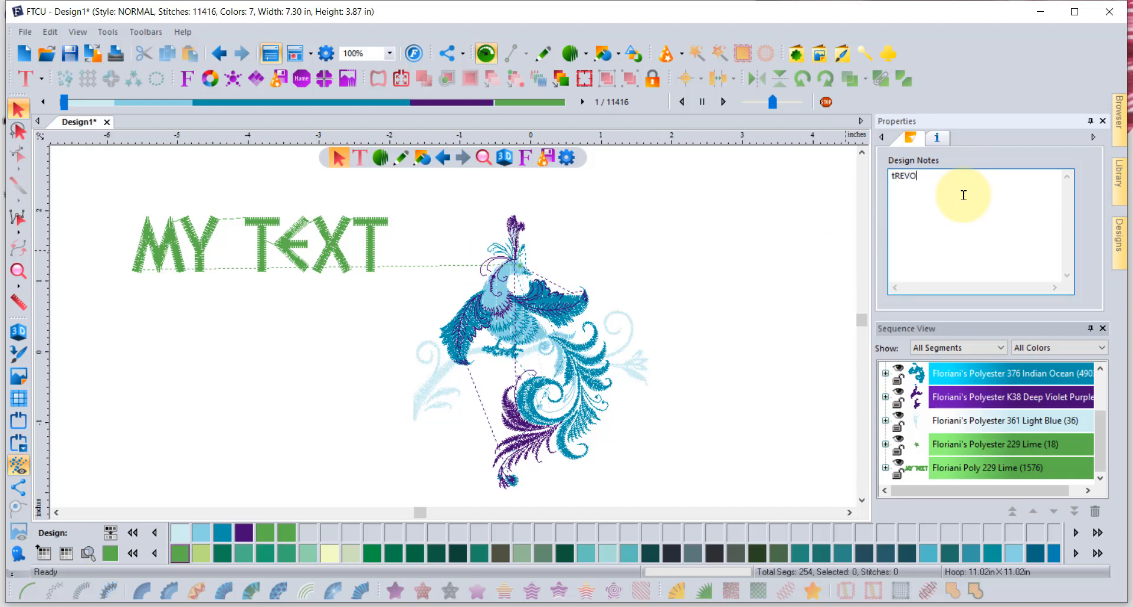
pyautogui.write('tREVOR SAYS')
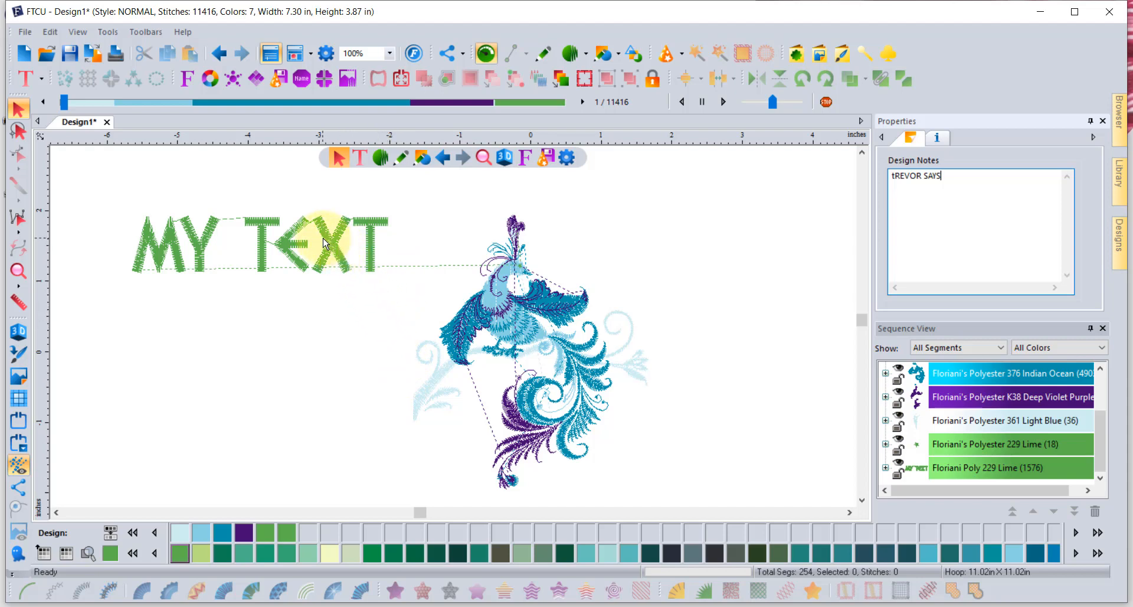
pyautogui.click(108, 33)
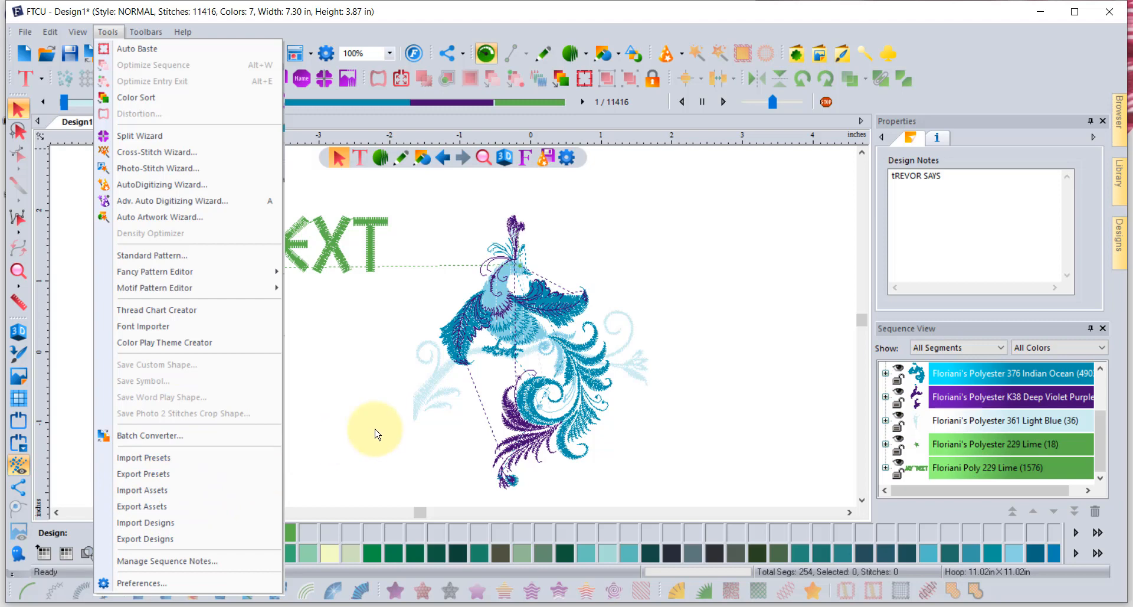
pyautogui.press('Escape')
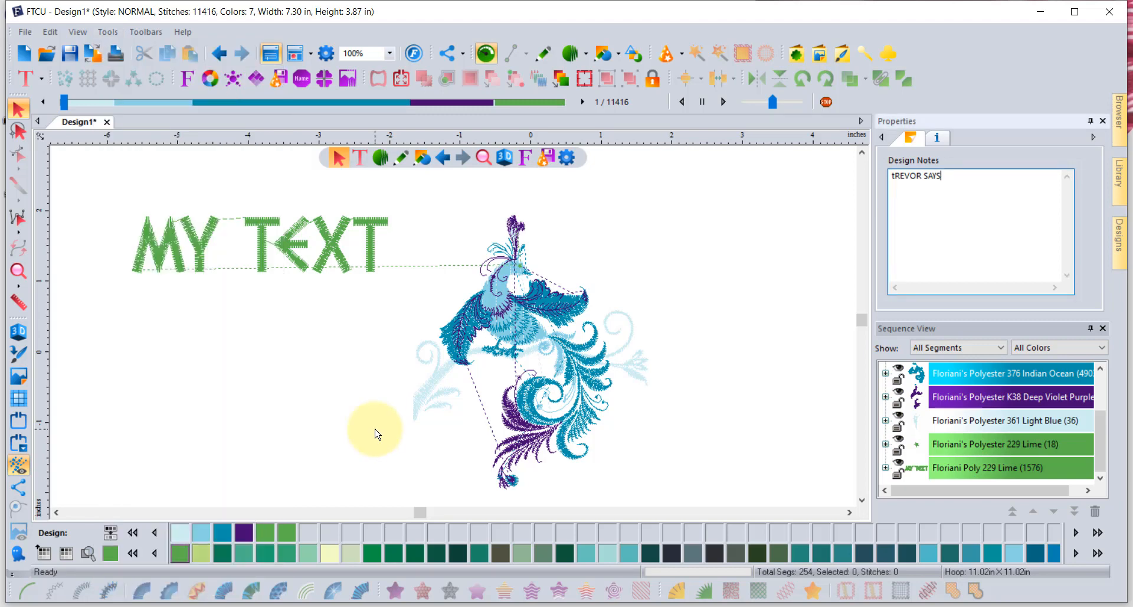